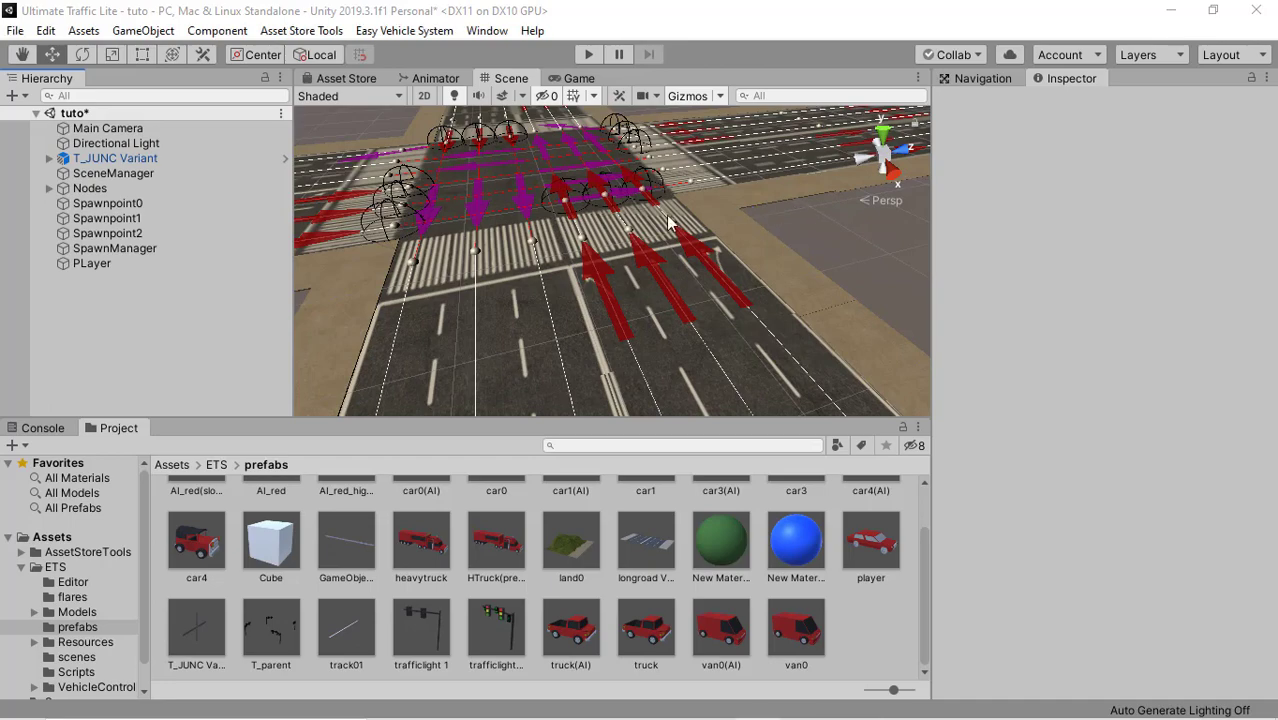
Orbit and zoom the Scene view to survey the T_JUNC intersection
mouse_move(490, 223)
right_down()
mouse_move(903, 285)
mouse_move(955, 147)
mouse_move(567, 219)
mouse_move(668, 240)
mouse_move(456, 205)
mouse_move(455, 237)
mouse_move(583, 220)
right_up()
scroll(478, 216, down, 3)
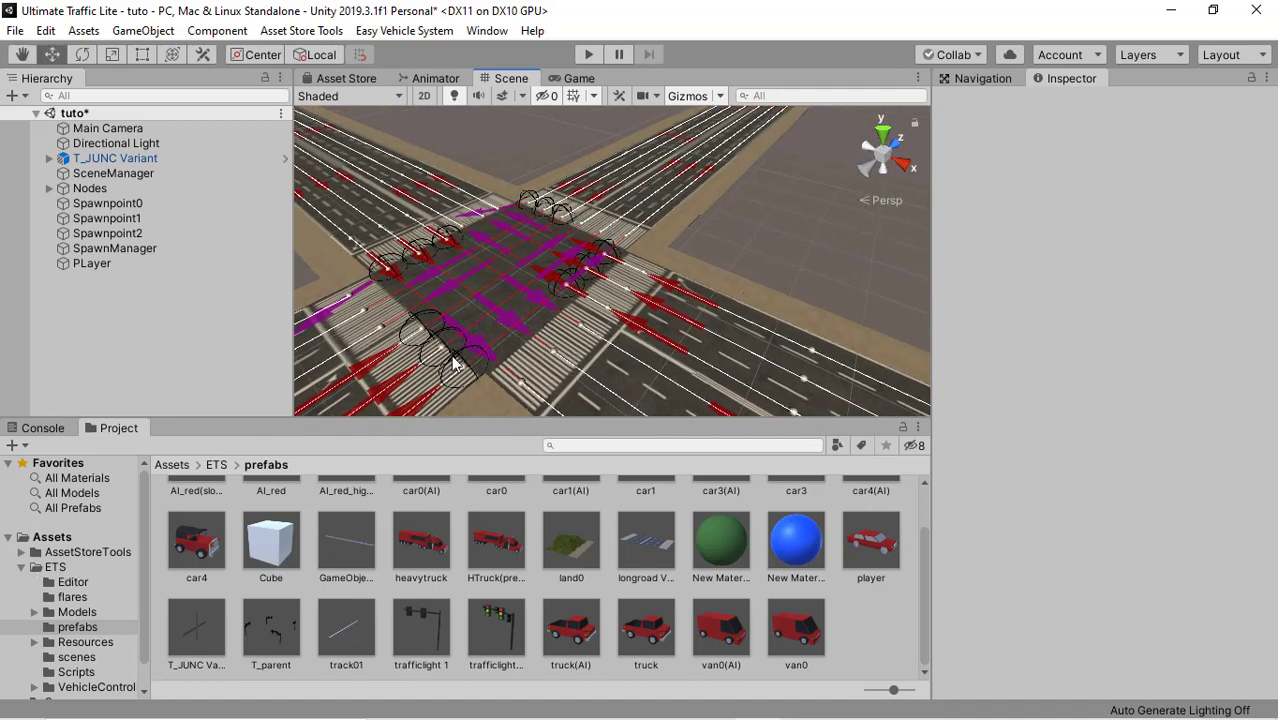
Browse the ETS folder into prefabs and select the T_parent traffic-light prefab
click(69, 565)
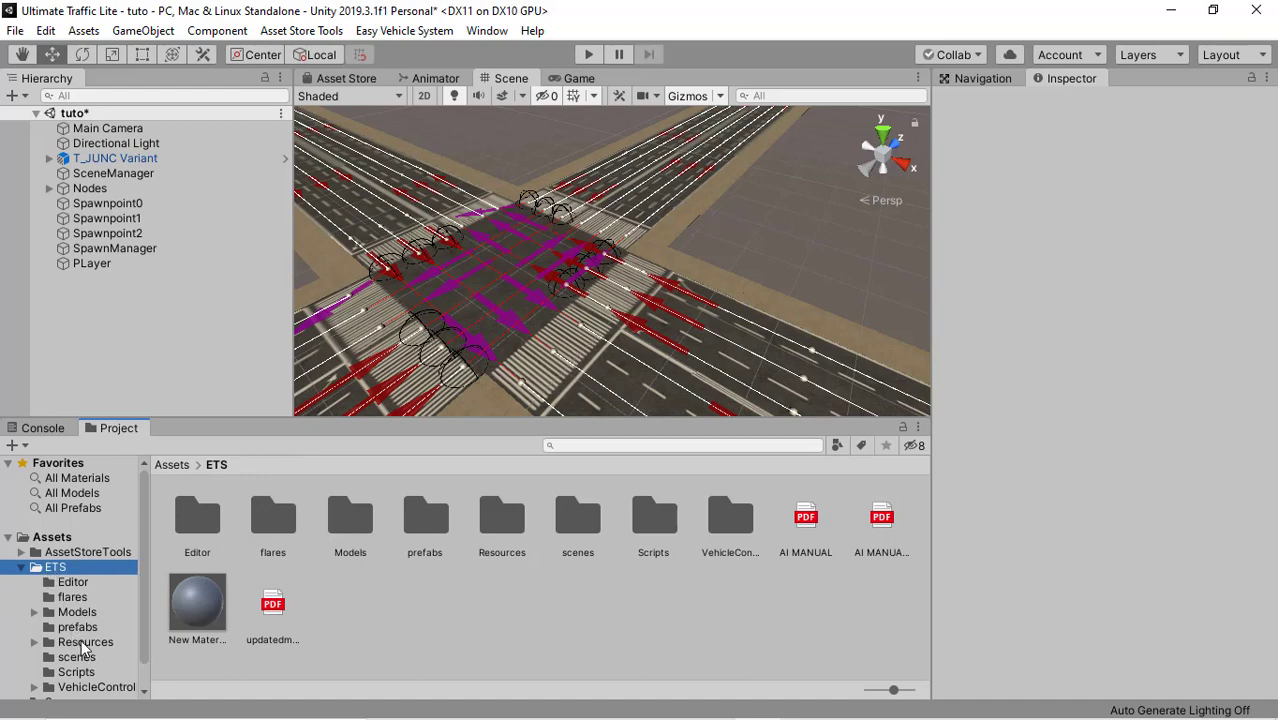
click(77, 627)
scroll(427, 524, down, 2)
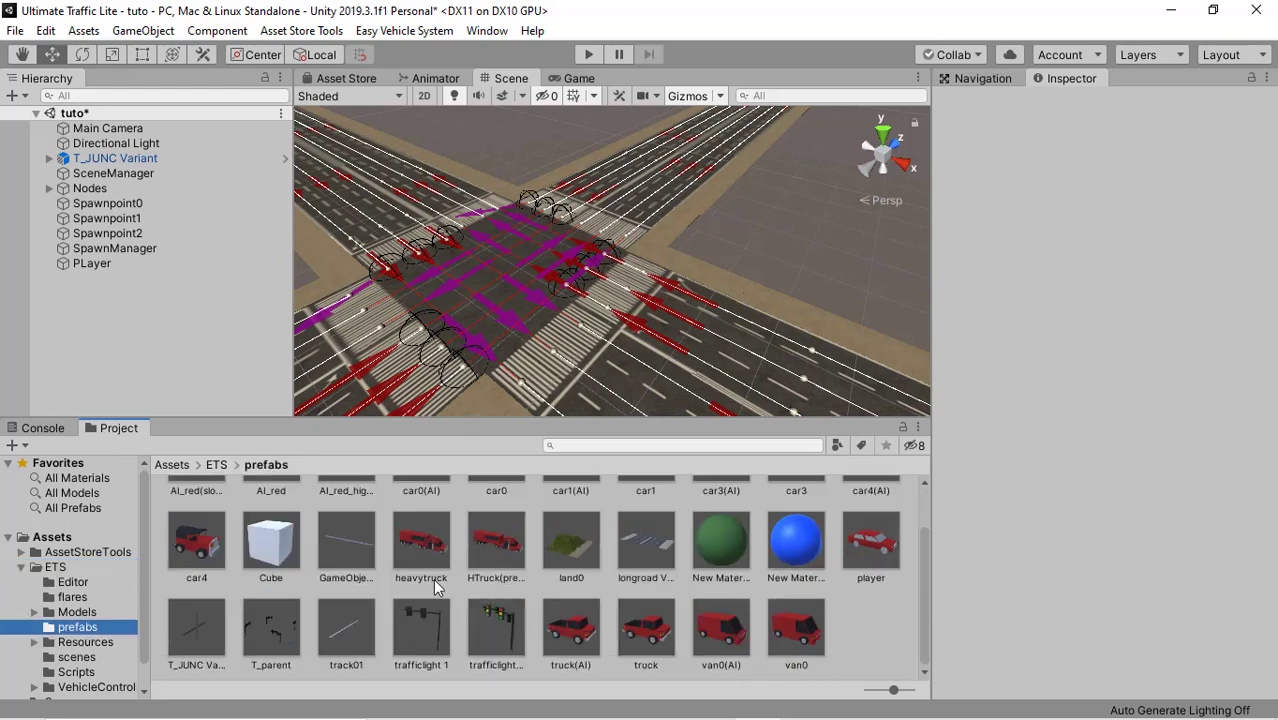
click(267, 636)
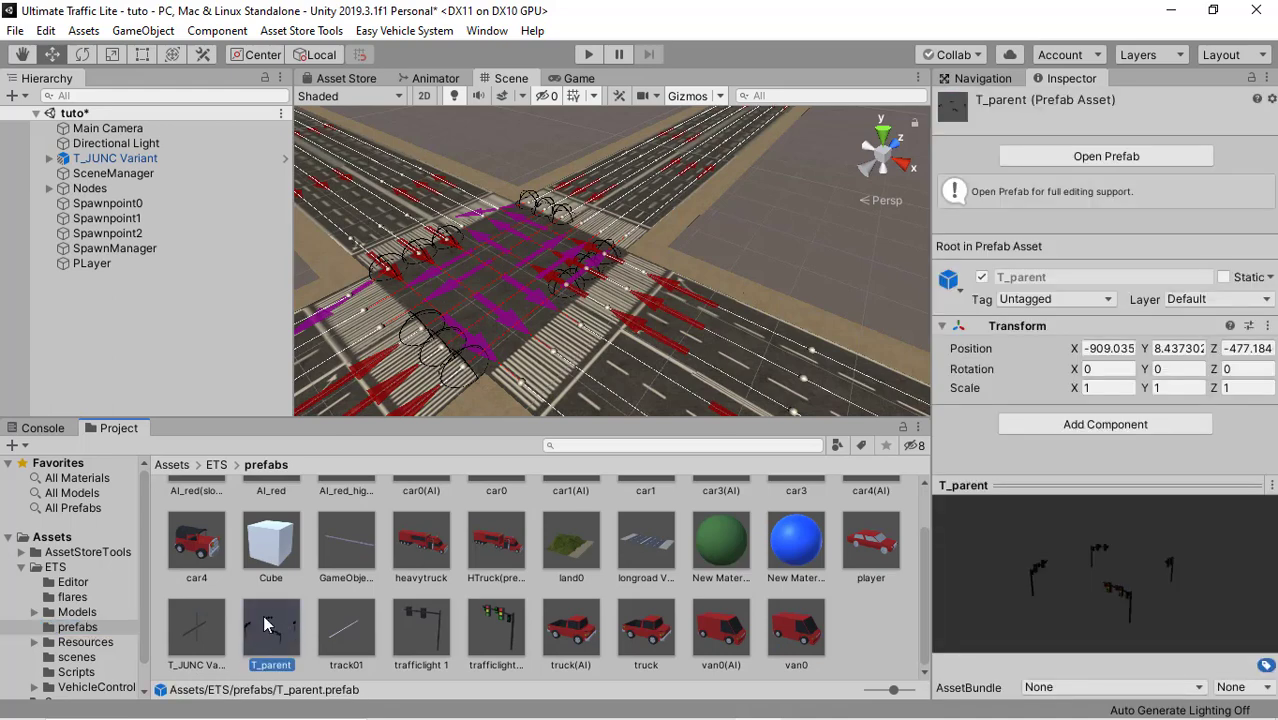
Drag T_parent into the scene at the intersection and raise it to road level
drag(267, 625, 481, 245)
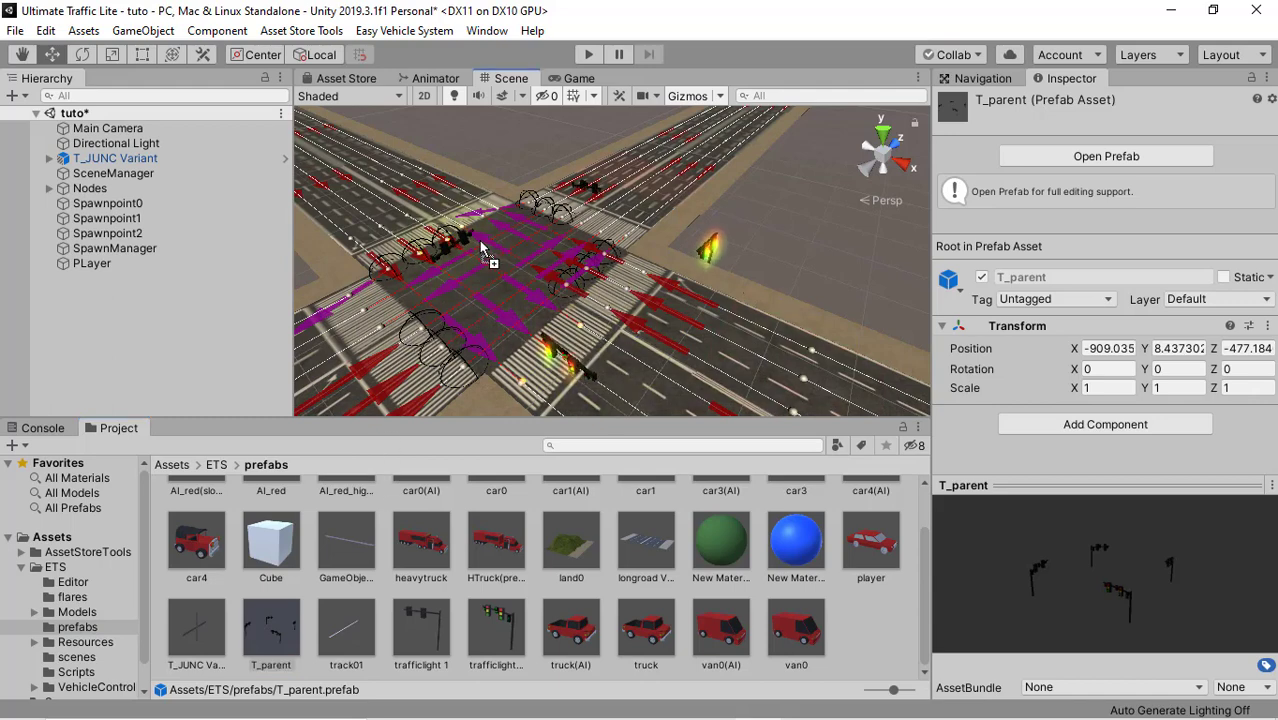
drag(480, 242, 450, 250)
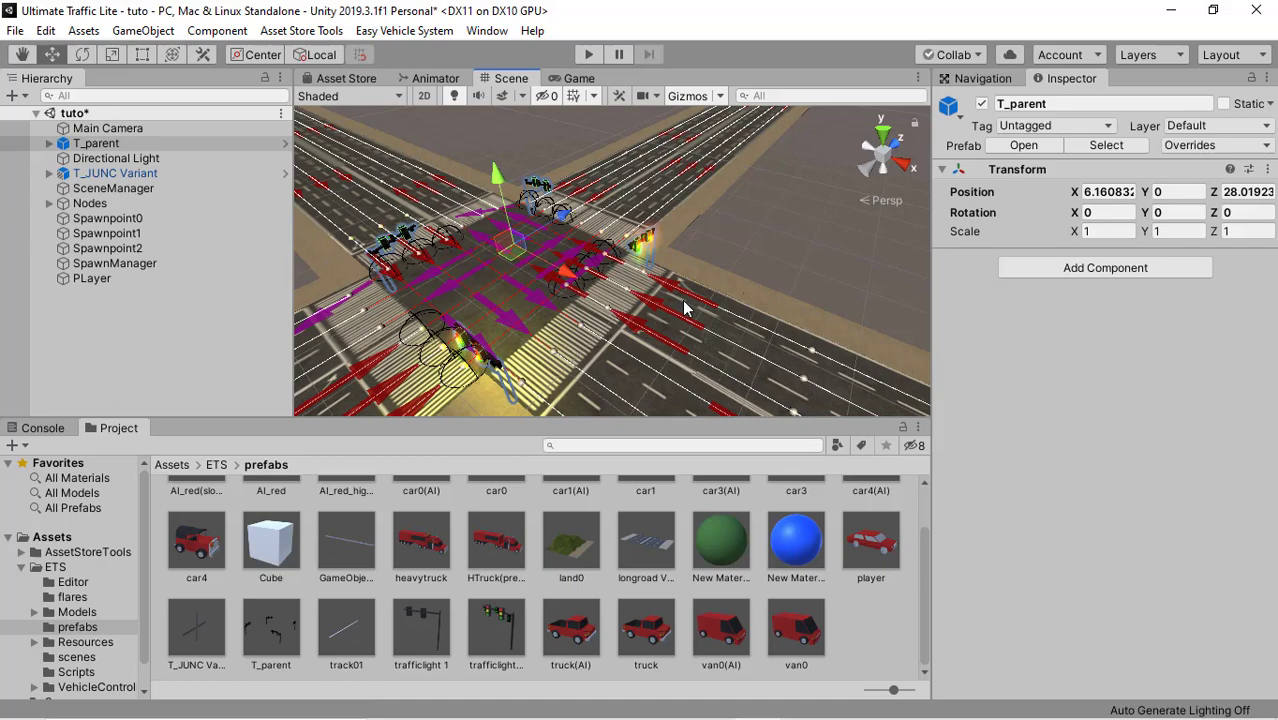
scroll(650, 310, up, 3)
scroll(645, 320, down, 1)
mouse_move(645, 320)
alt+mouse_down()
mouse_move(585, 293)
mouse_move(655, 215)
alt+mouse_up()
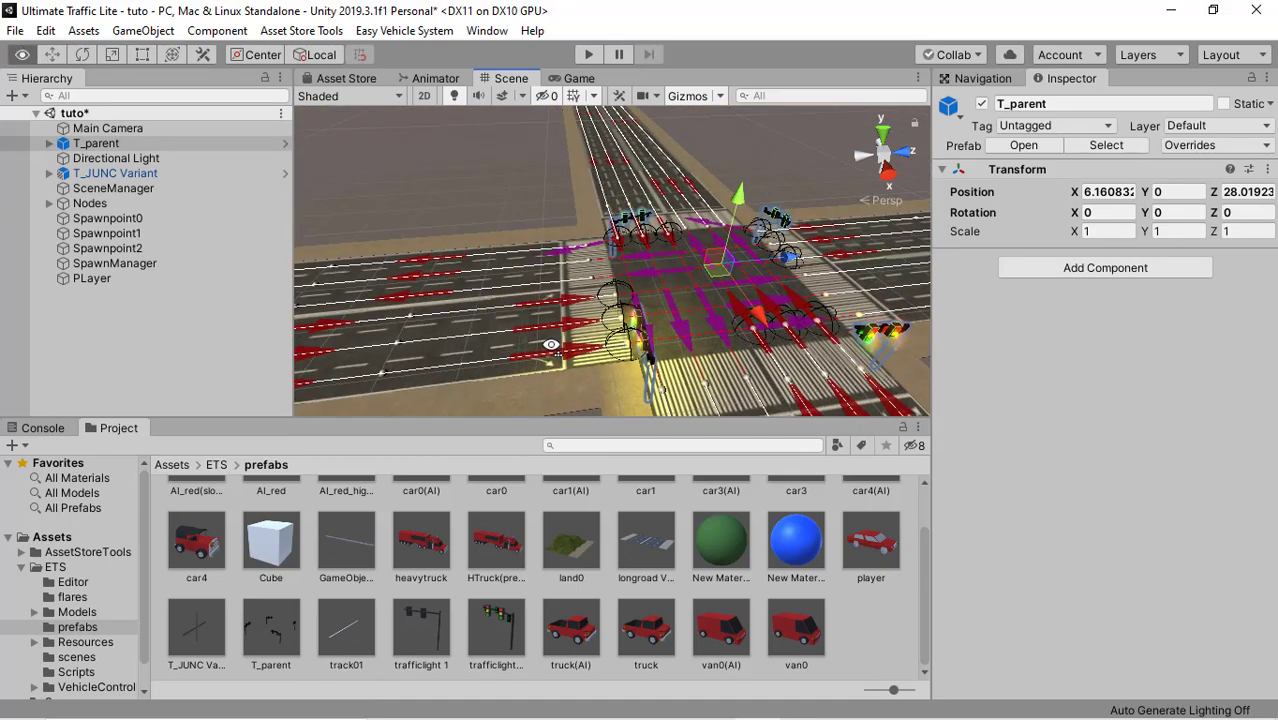
drag(657, 127, 655, 97)
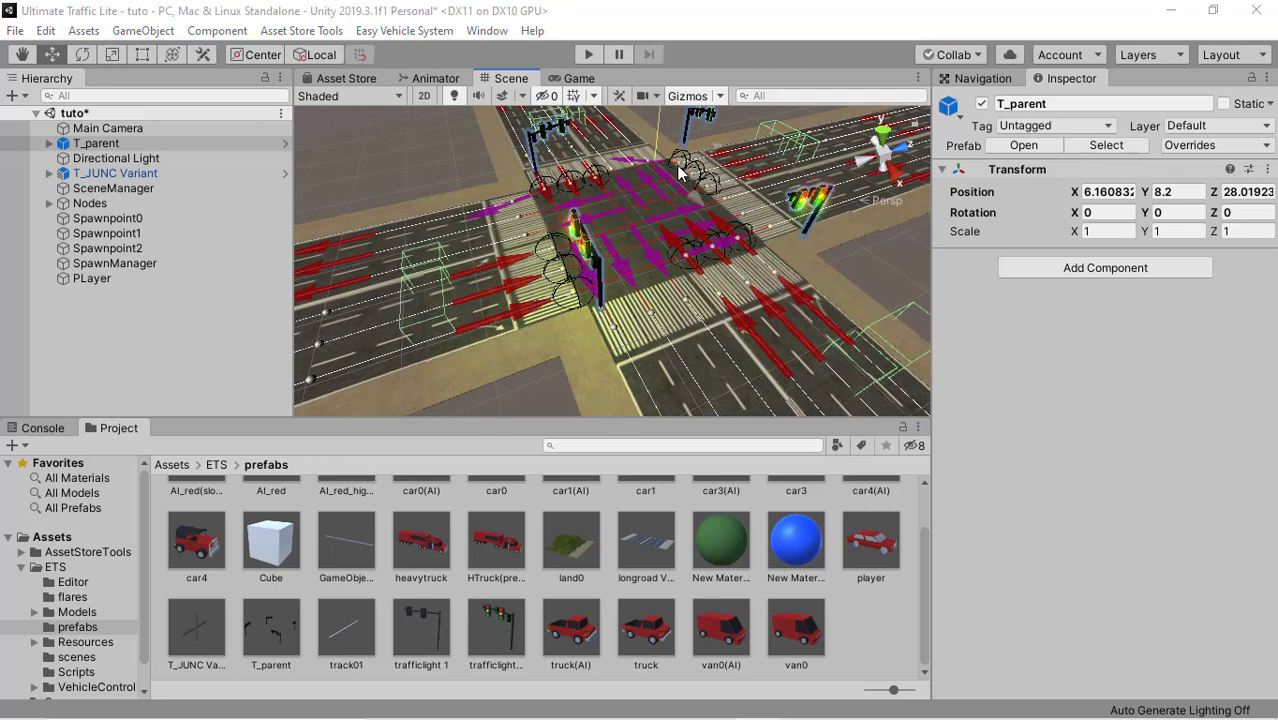
click(645, 96)
Move T_parent to line up with the lanes at position 7.8, 8.2, 21.4
mouse_move(520, 215)
alt+mouse_down()
mouse_move(482, 200)
mouse_move(640, 160)
mouse_move(646, 172)
alt+mouse_up()
mouse_move(470, 280)
alt+mouse_down()
mouse_move(472, 255)
mouse_move(549, 199)
alt+mouse_up()
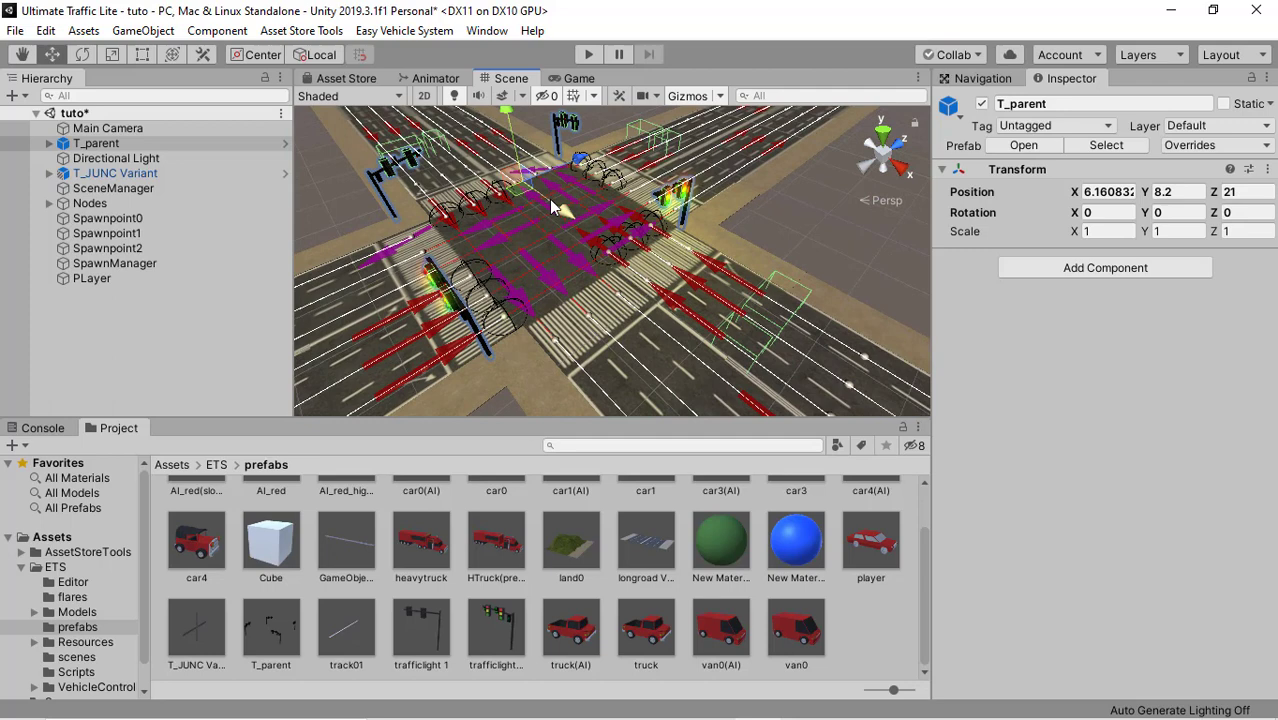
drag(569, 216, 585, 204)
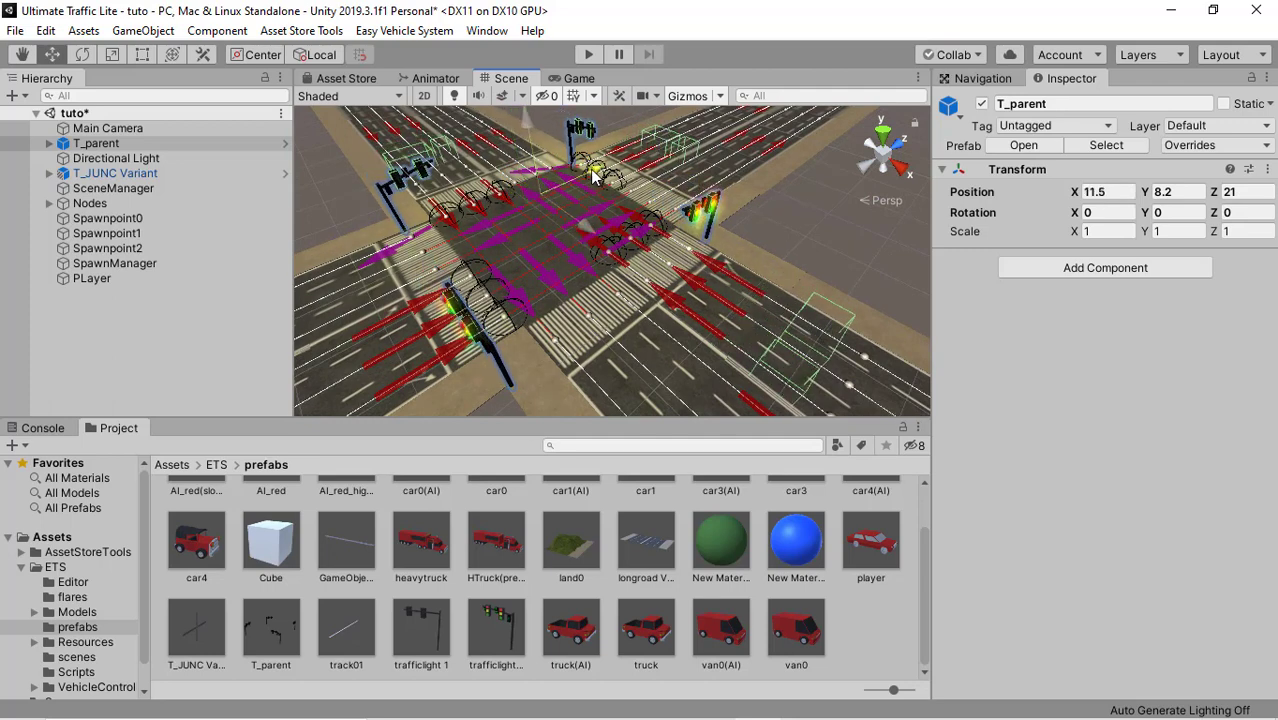
mouse_move(585, 206)
mouse_down()
mouse_move(592, 272)
mouse_move(614, 302)
mouse_move(647, 305)
mouse_move(650, 274)
mouse_move(576, 324)
mouse_move(603, 355)
mouse_up()
scroll(653, 265, up, 2)
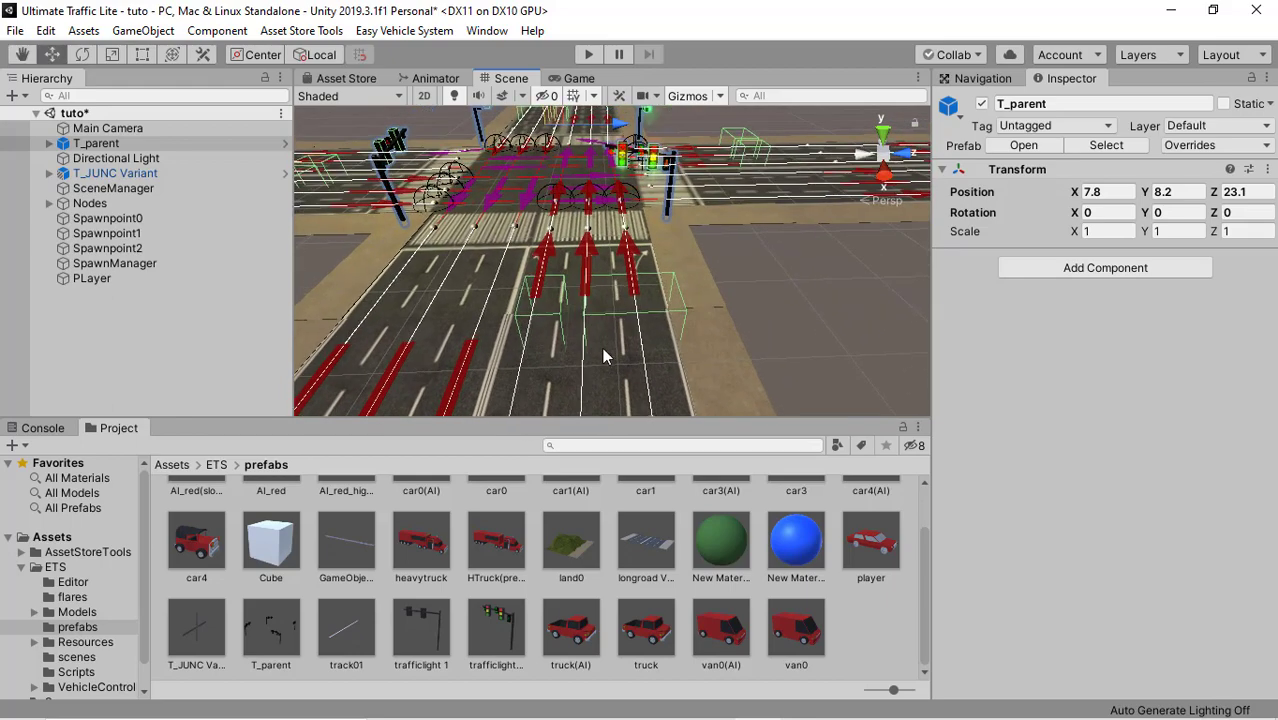
alt+drag(583, 298, 612, 236)
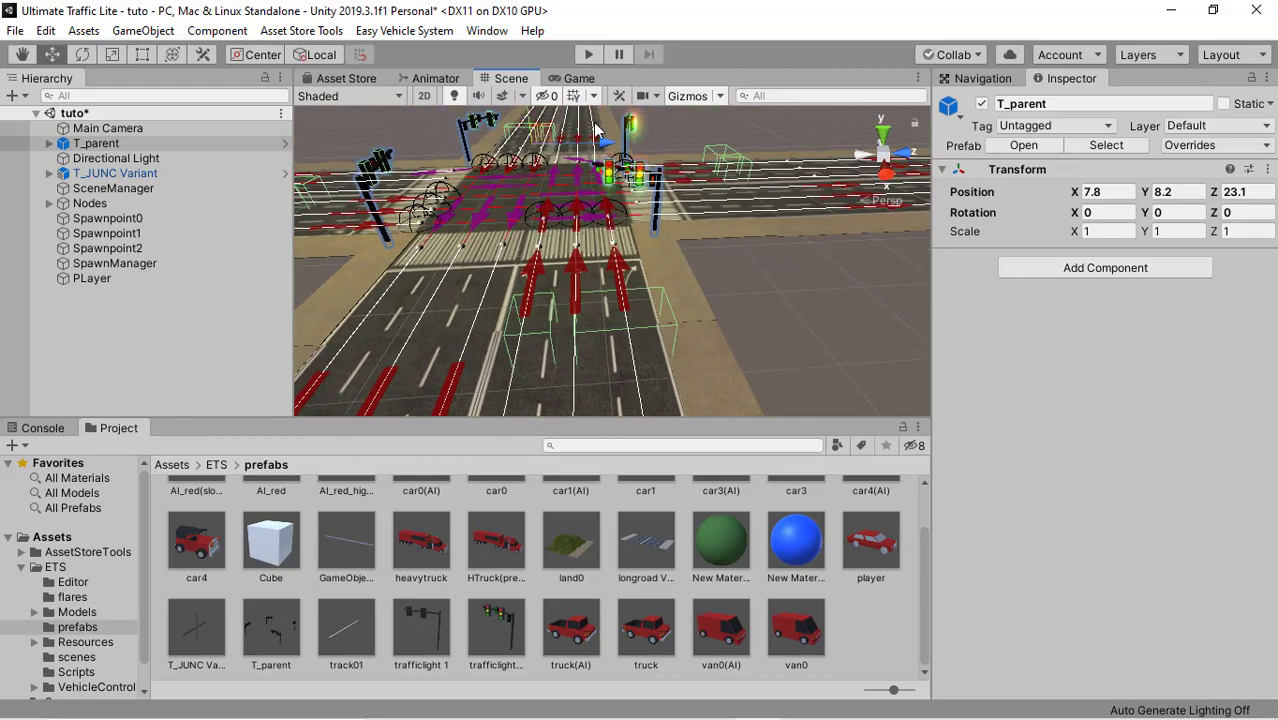
mouse_move(595, 128)
mouse_down()
mouse_move(570, 243)
mouse_move(540, 298)
mouse_move(511, 306)
mouse_up()
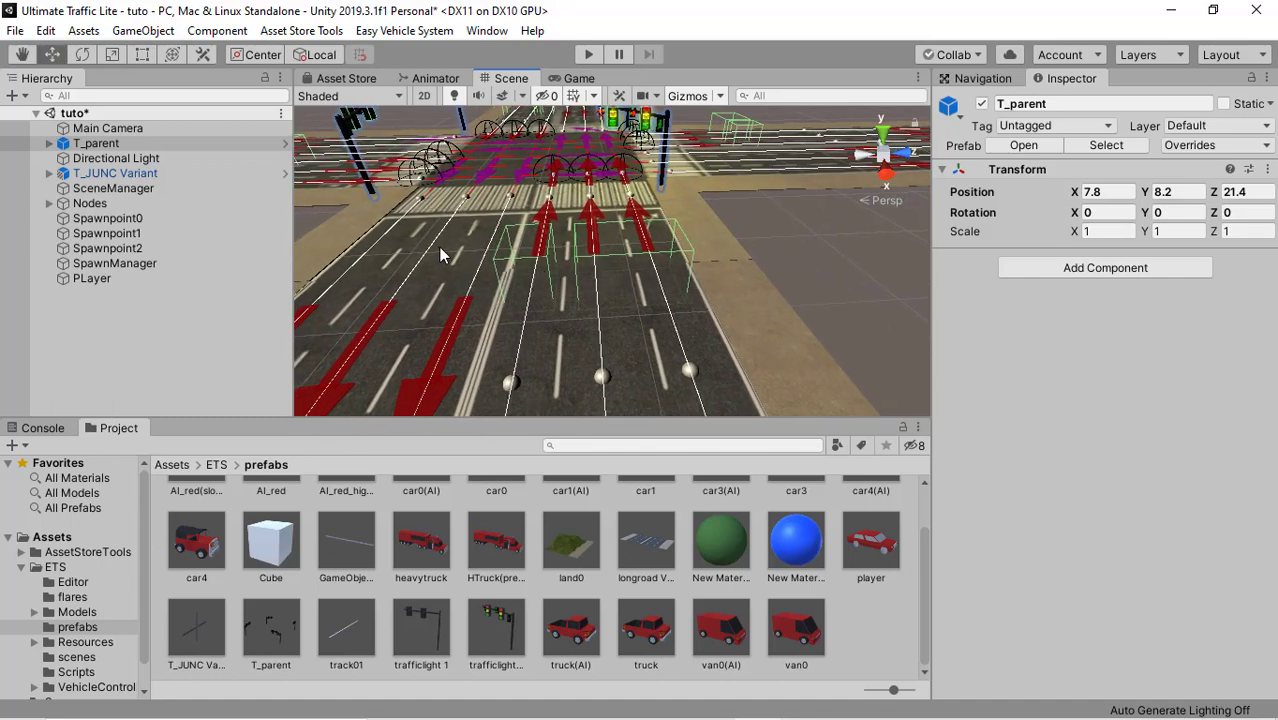
Orbit and pull back to view the whole intersection from above
mouse_move(439, 247)
alt+mouse_down()
mouse_move(642, 286)
mouse_move(465, 310)
alt+mouse_up()
middle_drag(465, 310, 620, 256)
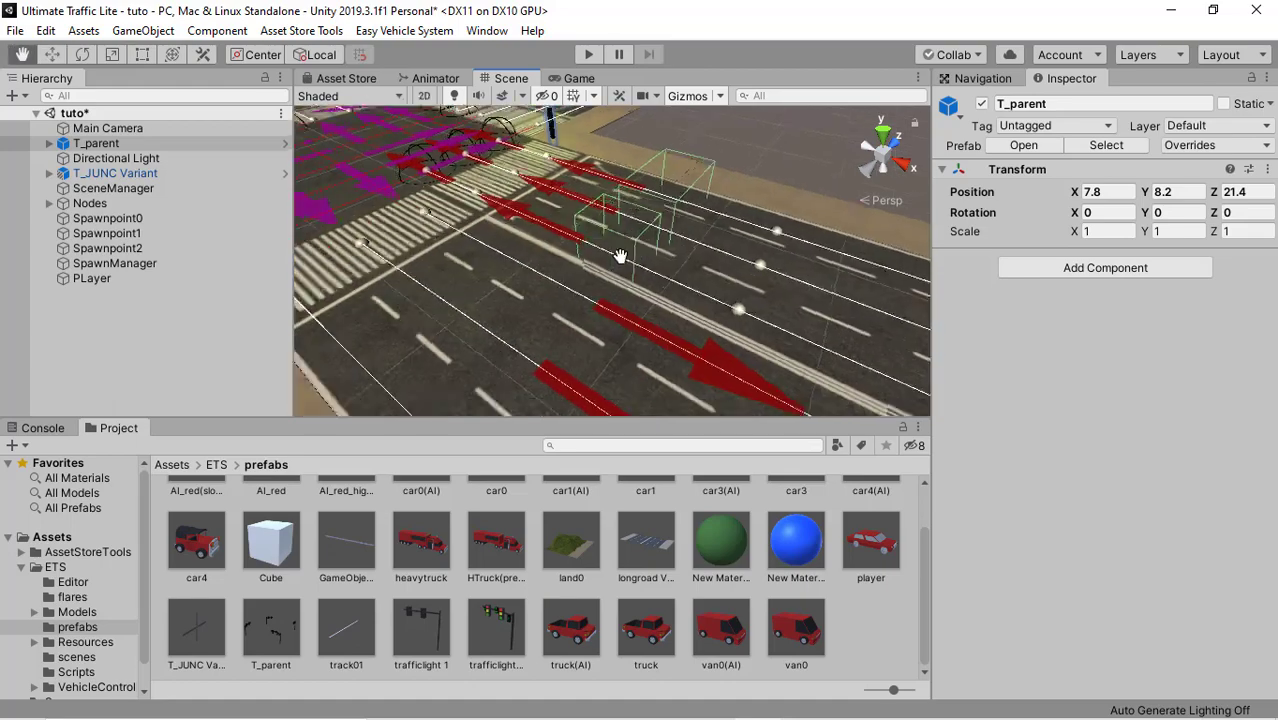
mouse_move(620, 256)
alt+mouse_down()
mouse_move(644, 245)
mouse_move(413, 289)
mouse_move(586, 255)
mouse_move(523, 267)
alt+mouse_up()
mouse_move(523, 267)
middle_down()
mouse_move(598, 218)
mouse_move(701, 292)
middle_up()
scroll(600, 218, down, 5)
mouse_move(701, 292)
alt+mouse_down()
mouse_move(557, 215)
mouse_move(428, 197)
alt+mouse_up()
Expand T_parent and check the positions of its four traffic lights
click(49, 143)
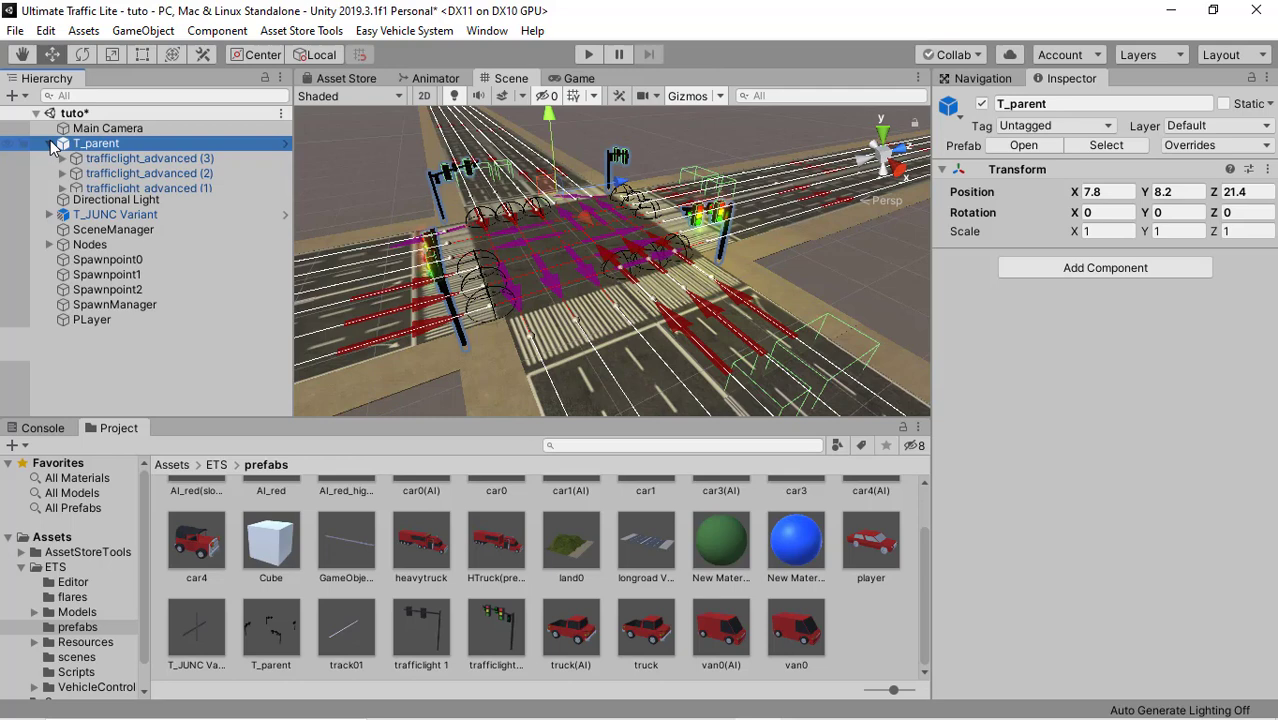
click(175, 160)
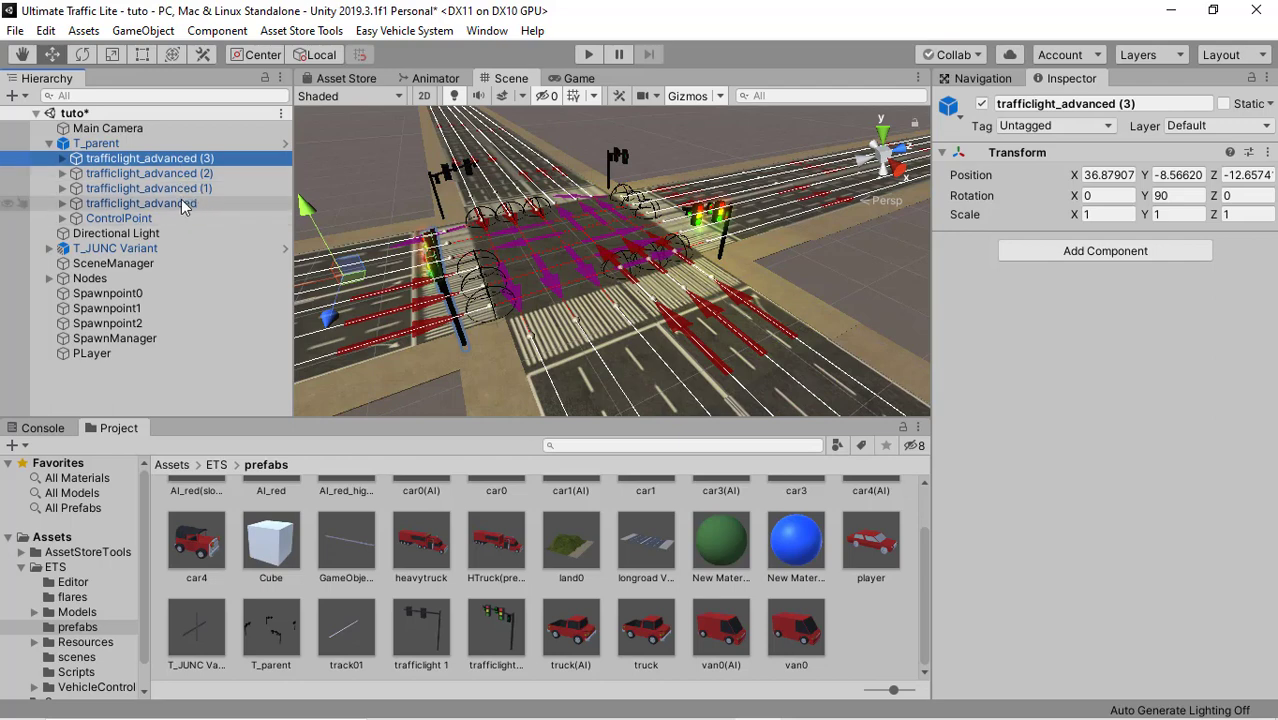
click(181, 200)
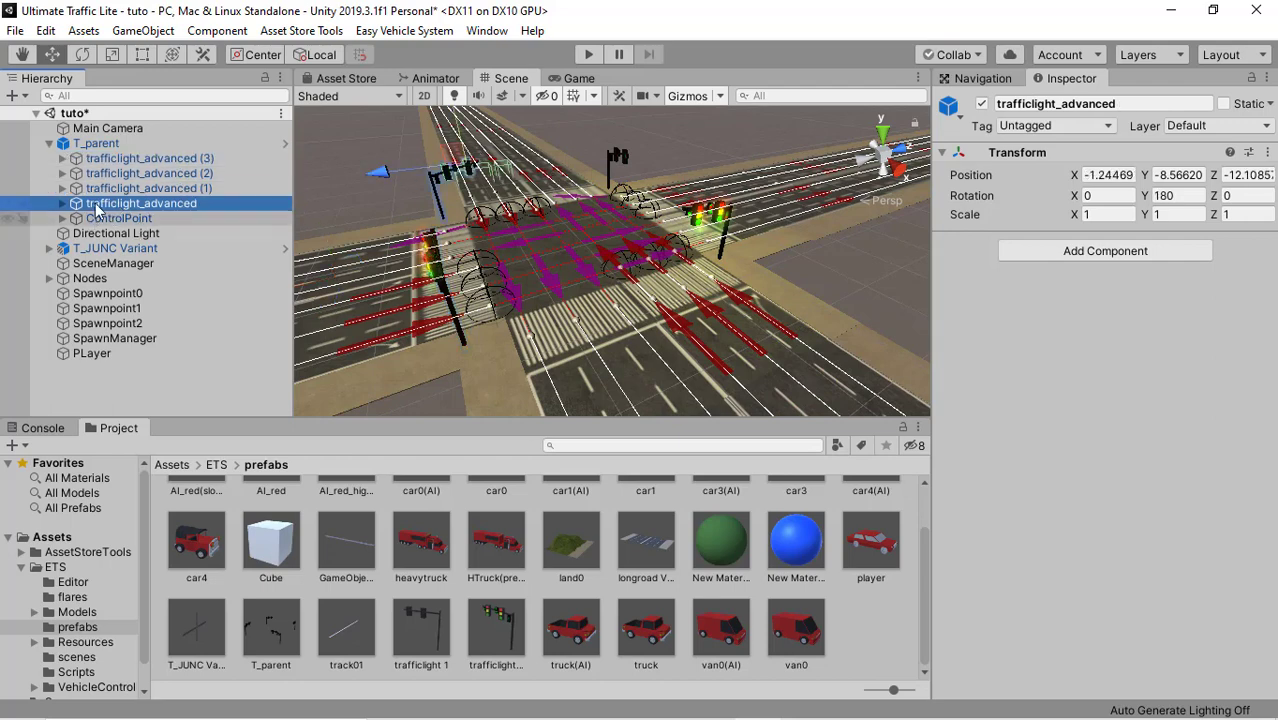
click(170, 188)
click(150, 158)
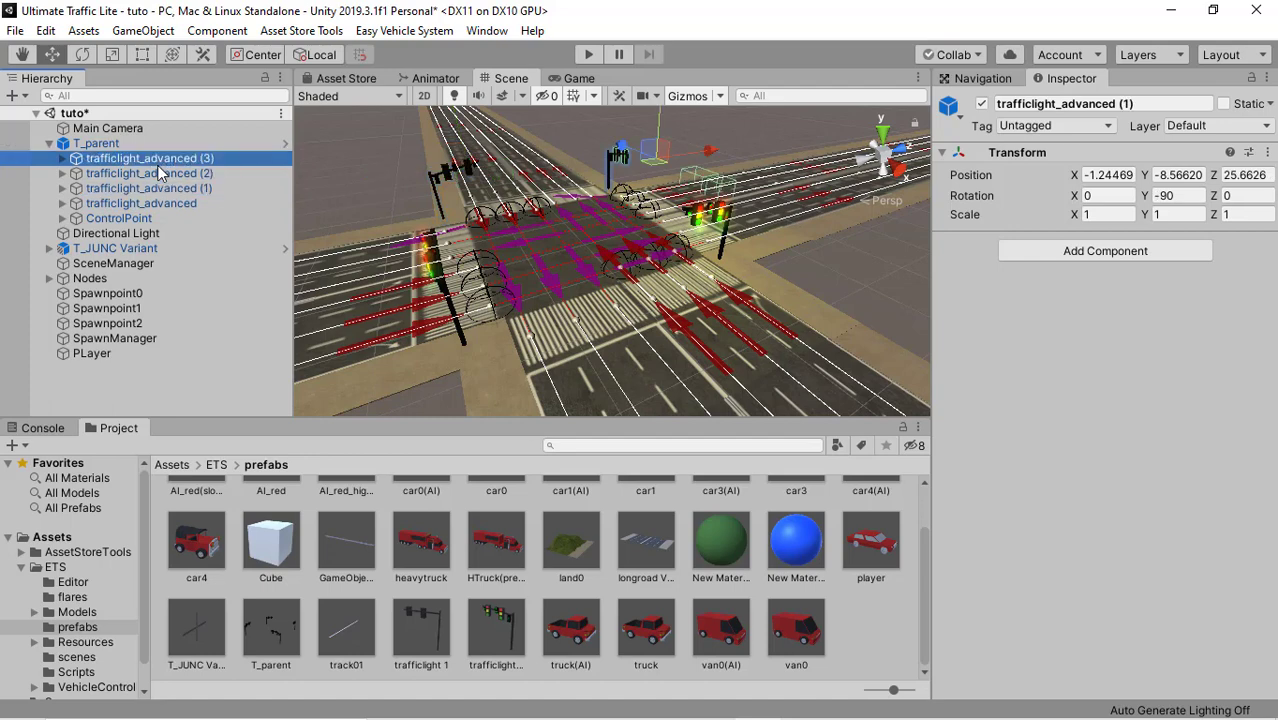
Move trafficlight_advanced (2) to 36.88, -8.57, 25.6 beside its incoming lane
click(170, 174)
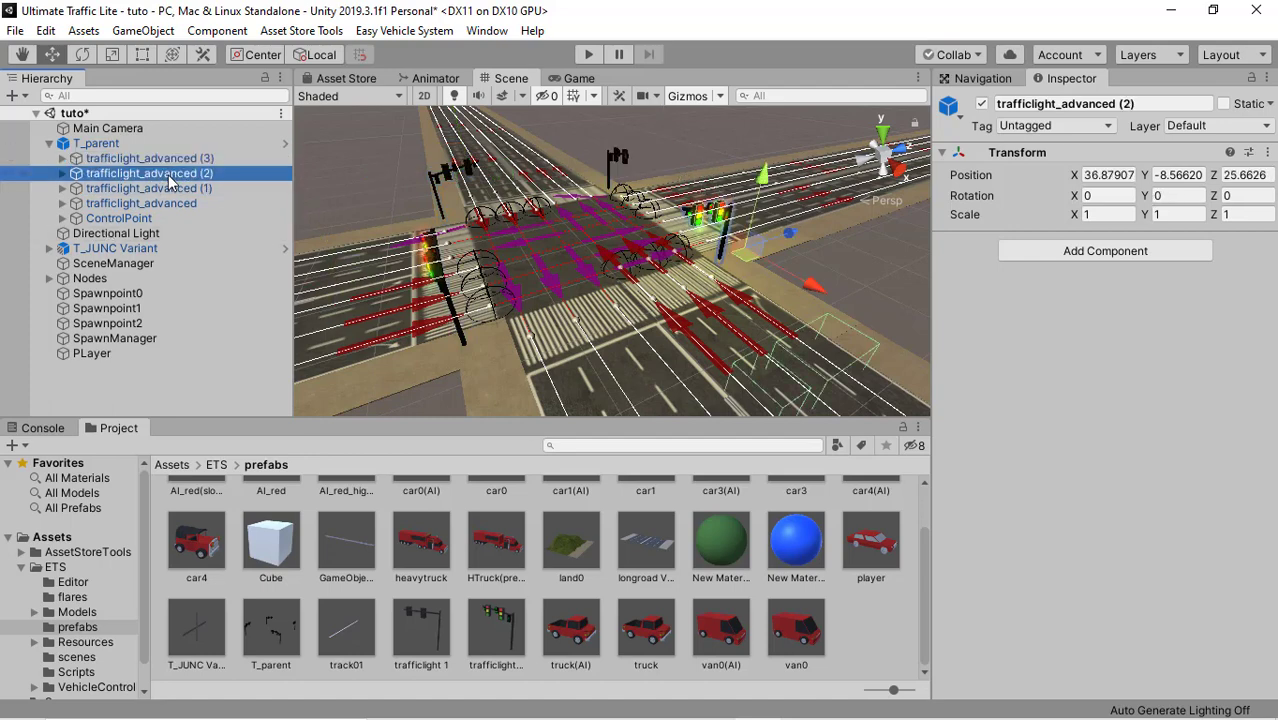
alt+drag(526, 211, 553, 216)
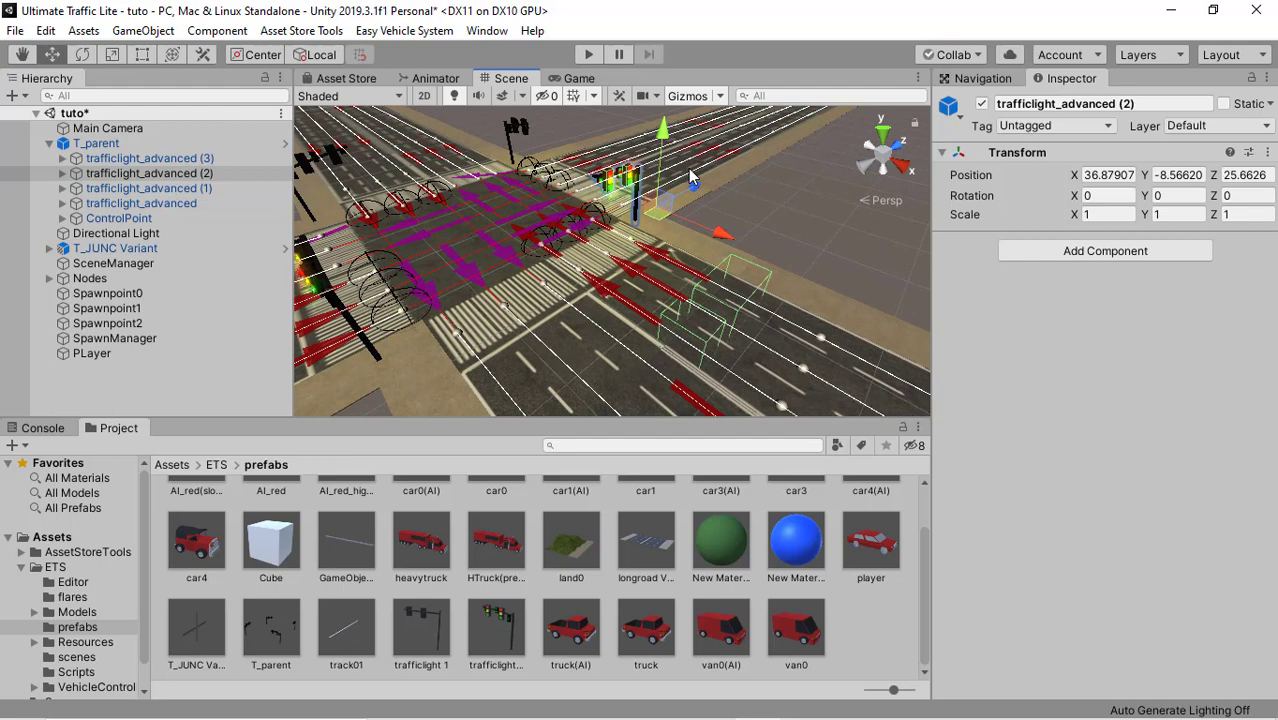
mouse_move(694, 181)
mouse_down()
mouse_move(680, 193)
mouse_move(697, 182)
mouse_up()
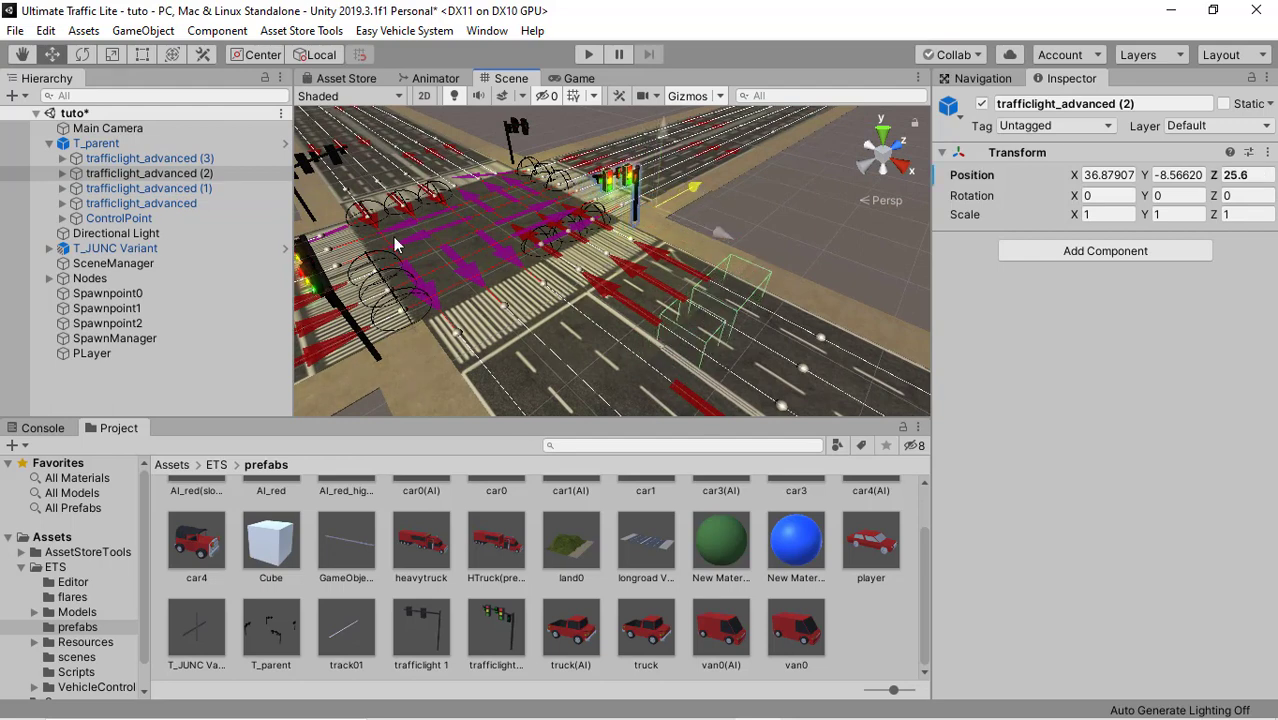
alt+drag(512, 210, 507, 215)
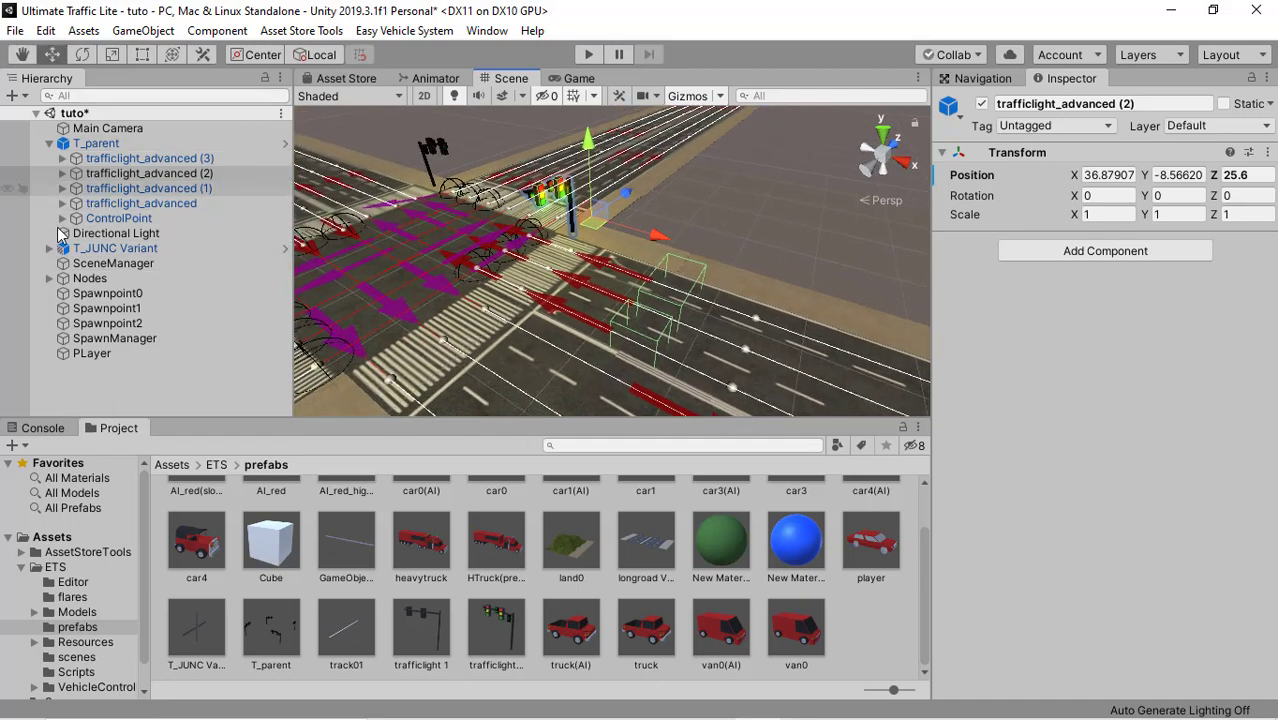
key(alt)
mouse_move(593, 252)
alt+mouse_down()
mouse_move(582, 277)
mouse_move(582, 197)
alt+mouse_up()
mouse_move(582, 197)
middle_down()
mouse_move(478, 165)
mouse_move(611, 250)
middle_up()
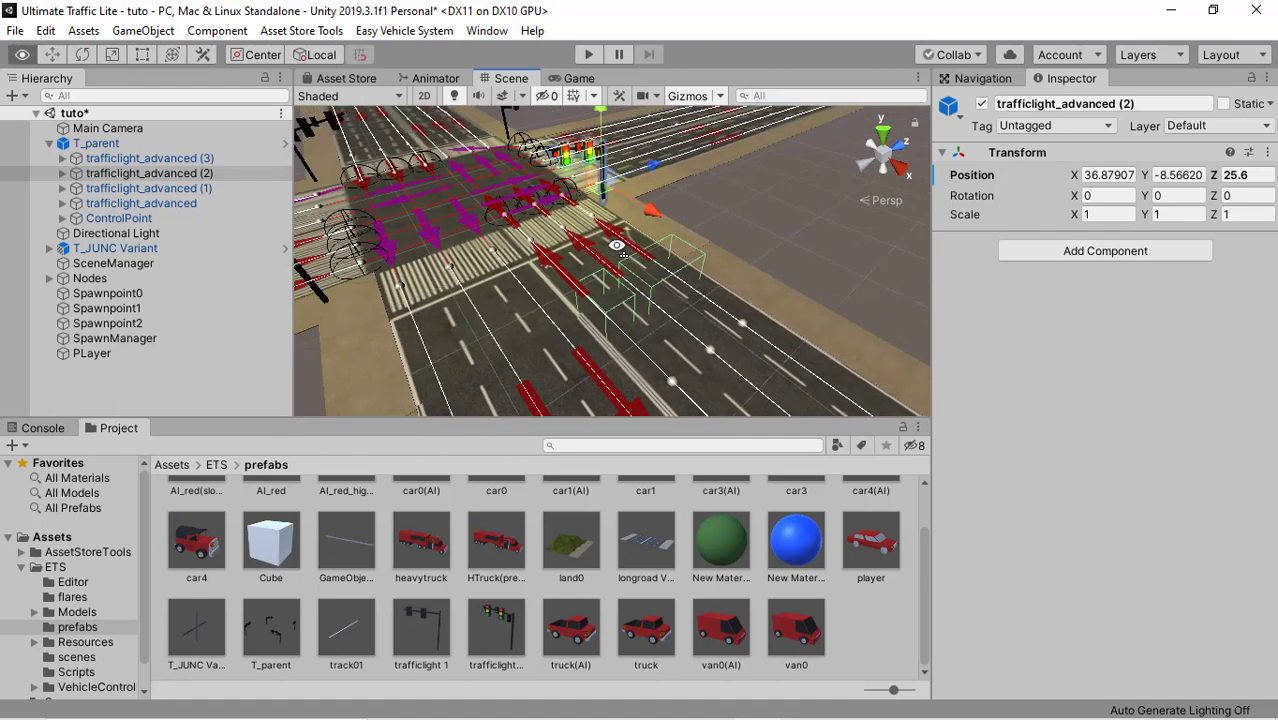
Enable 'Use Gizmos Selected' on SceneManager, then deselect it to hide lane paths
click(49, 143)
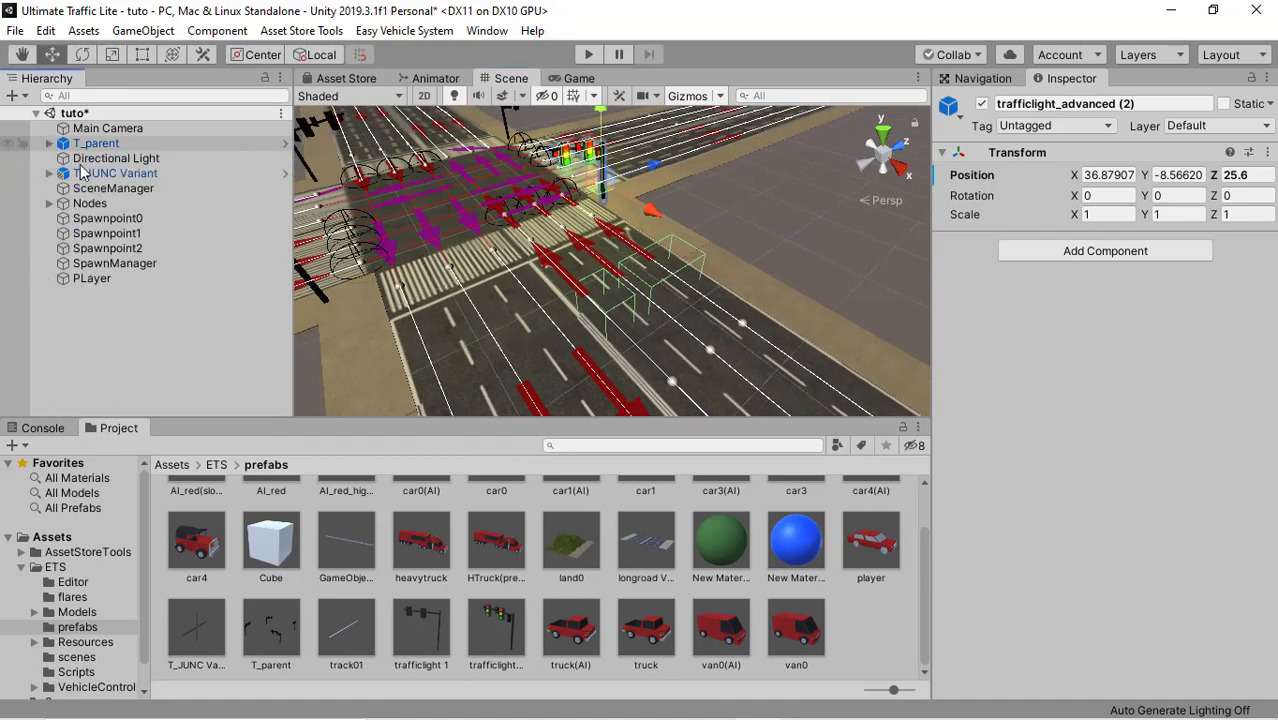
click(86, 348)
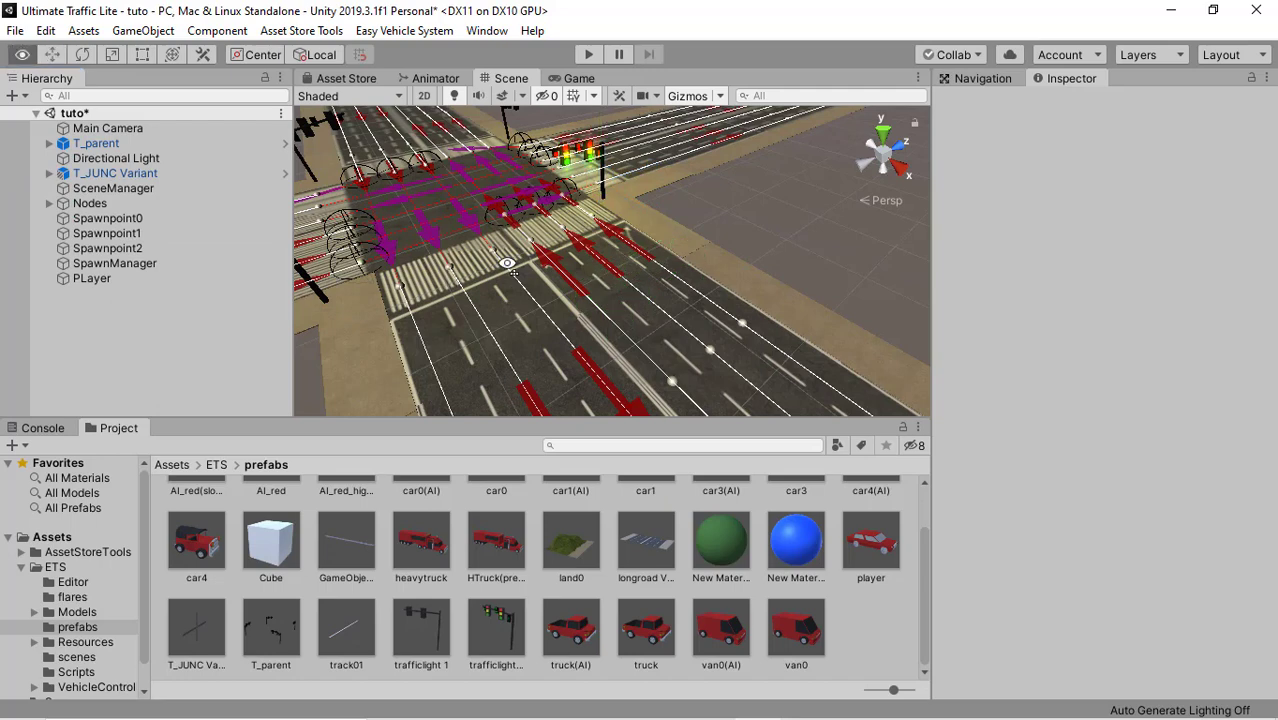
middle_drag(600, 200, 597, 78)
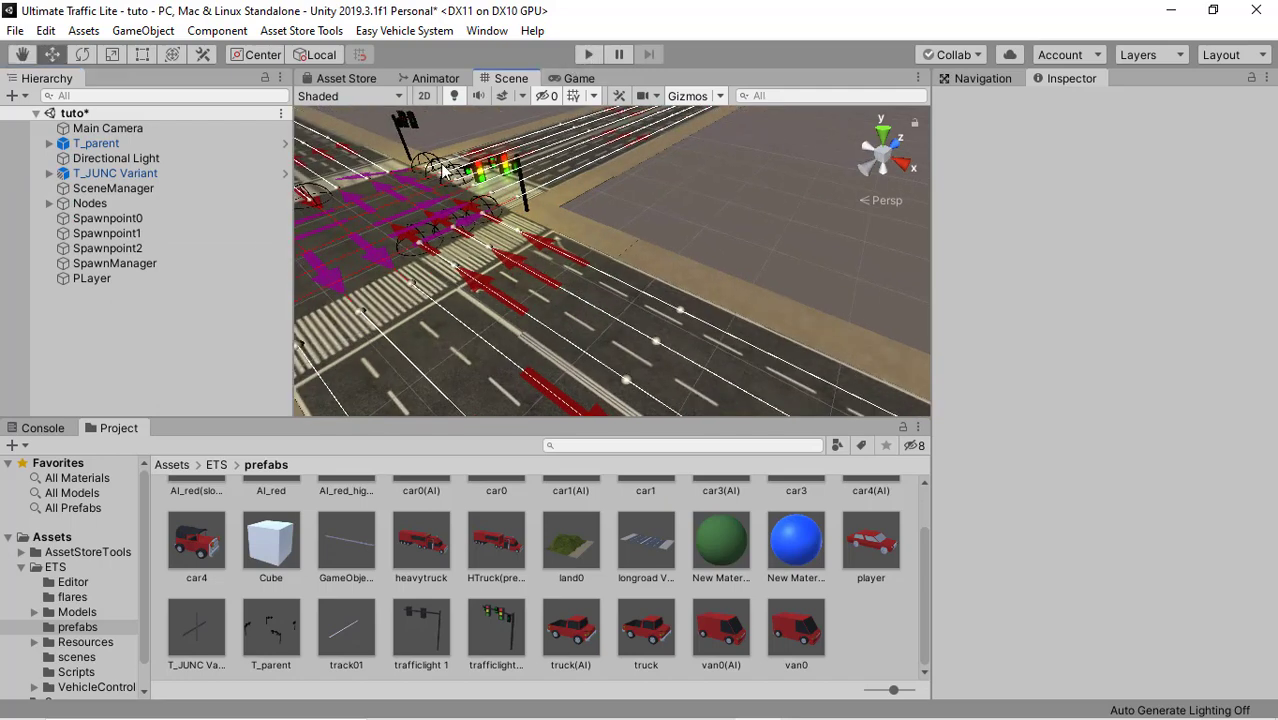
click(105, 190)
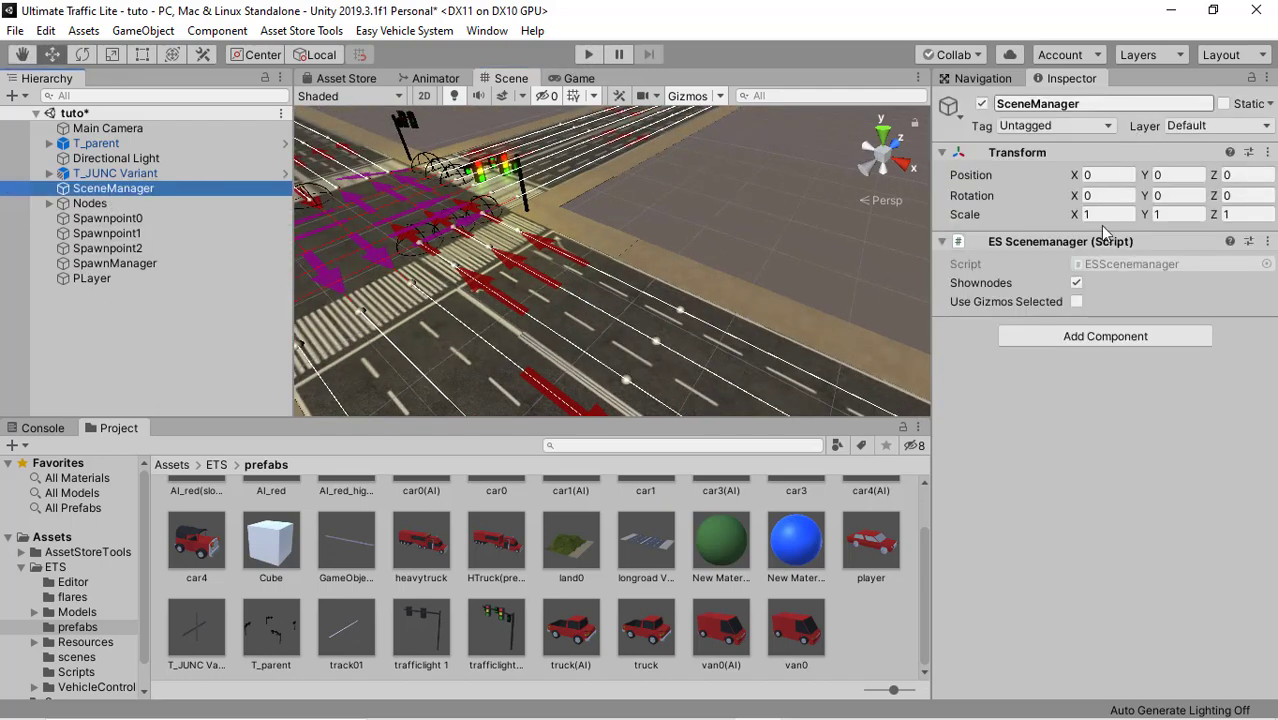
click(1077, 302)
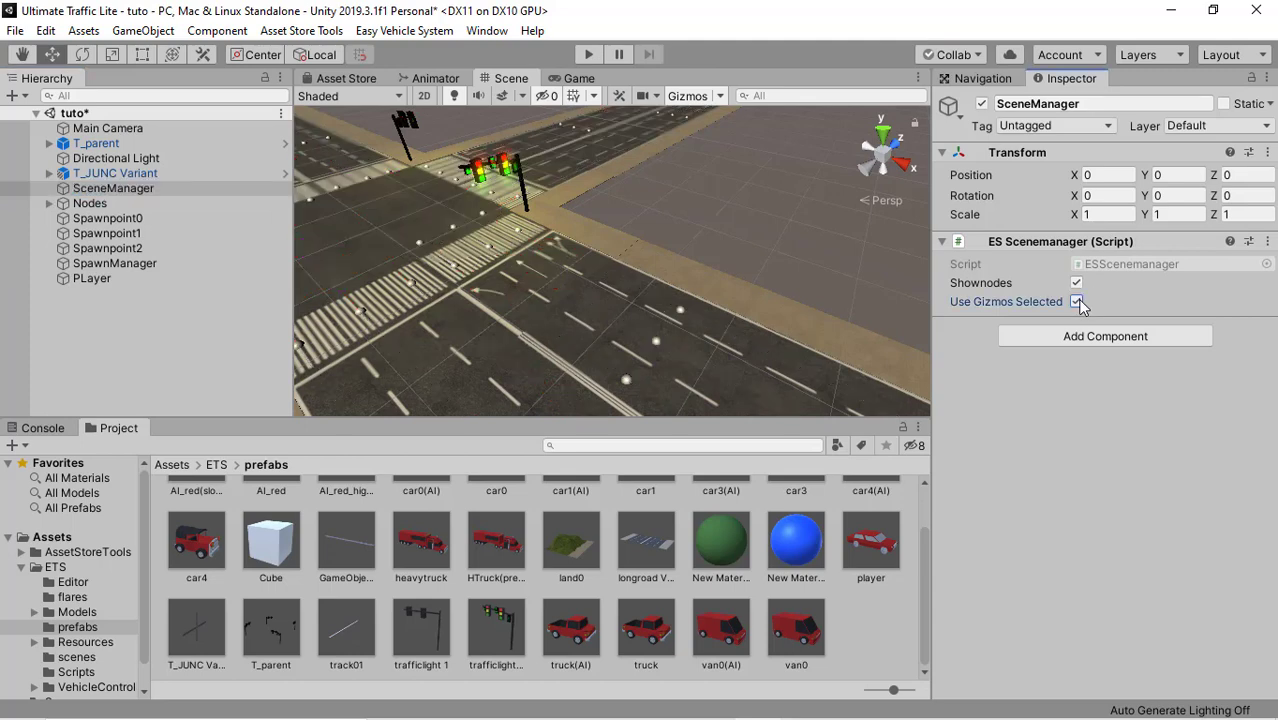
click(149, 368)
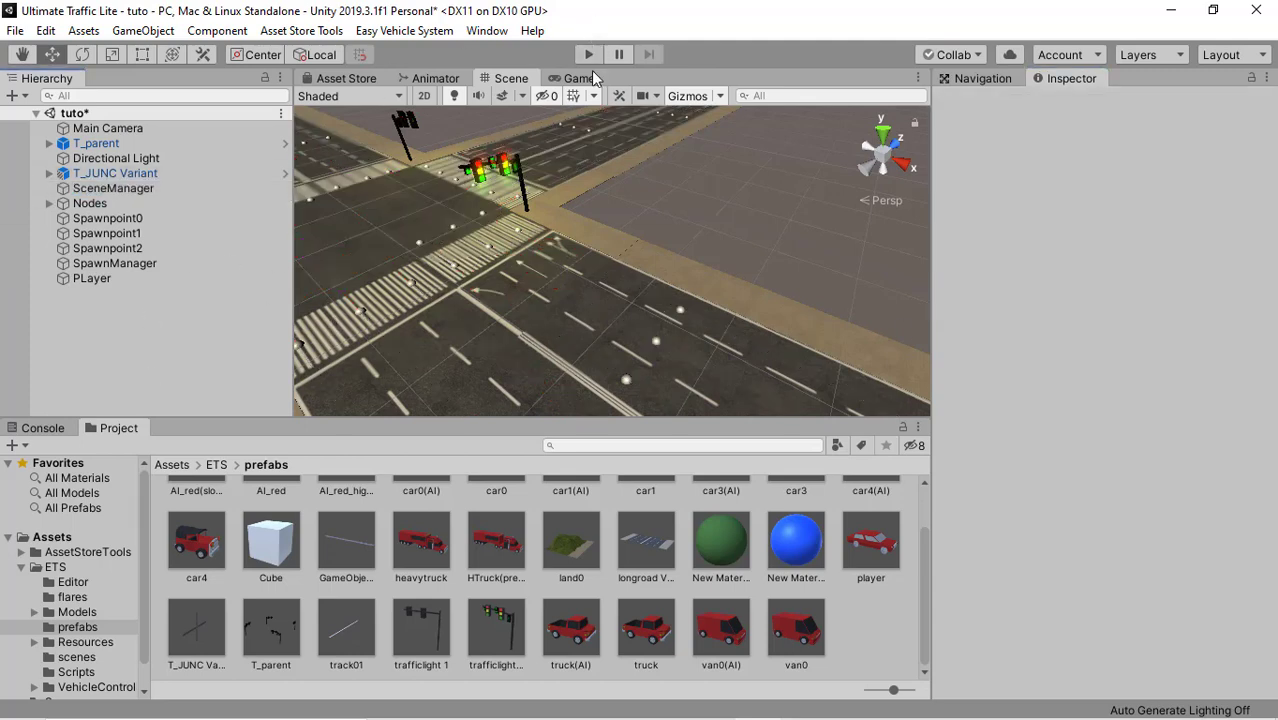
Start Play mode and select T_parent in the Scene view
click(589, 54)
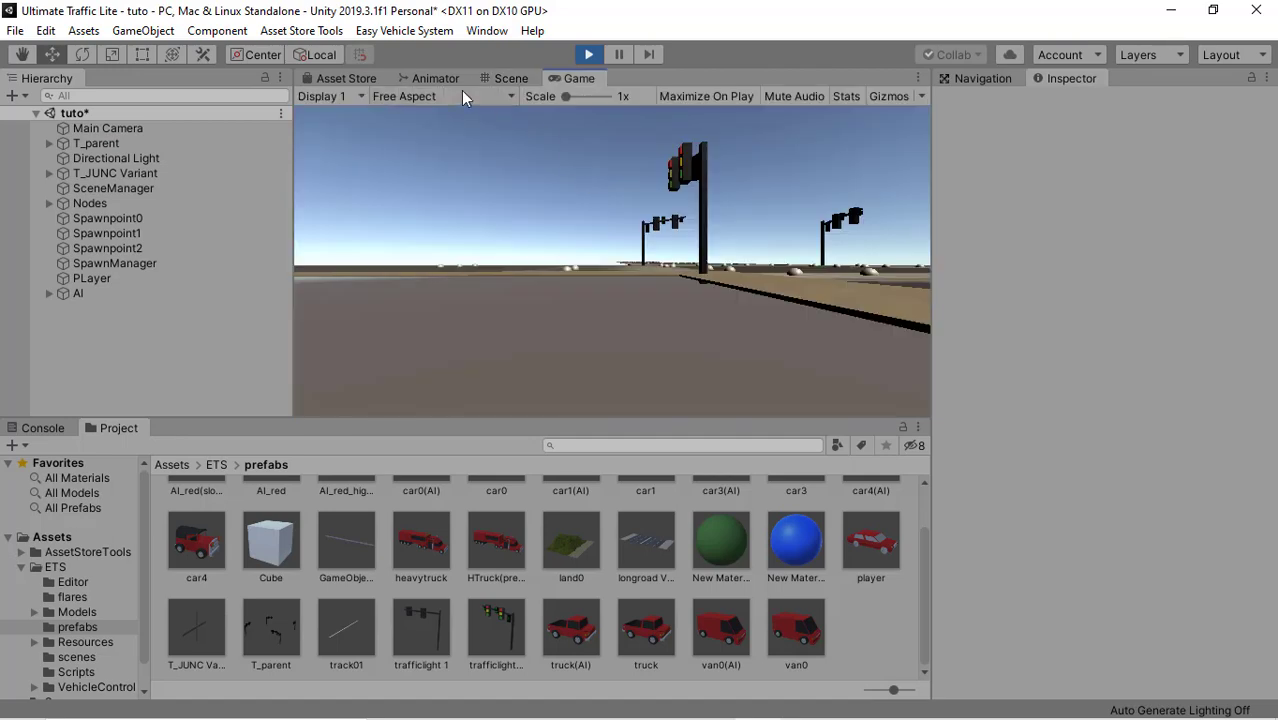
click(528, 79)
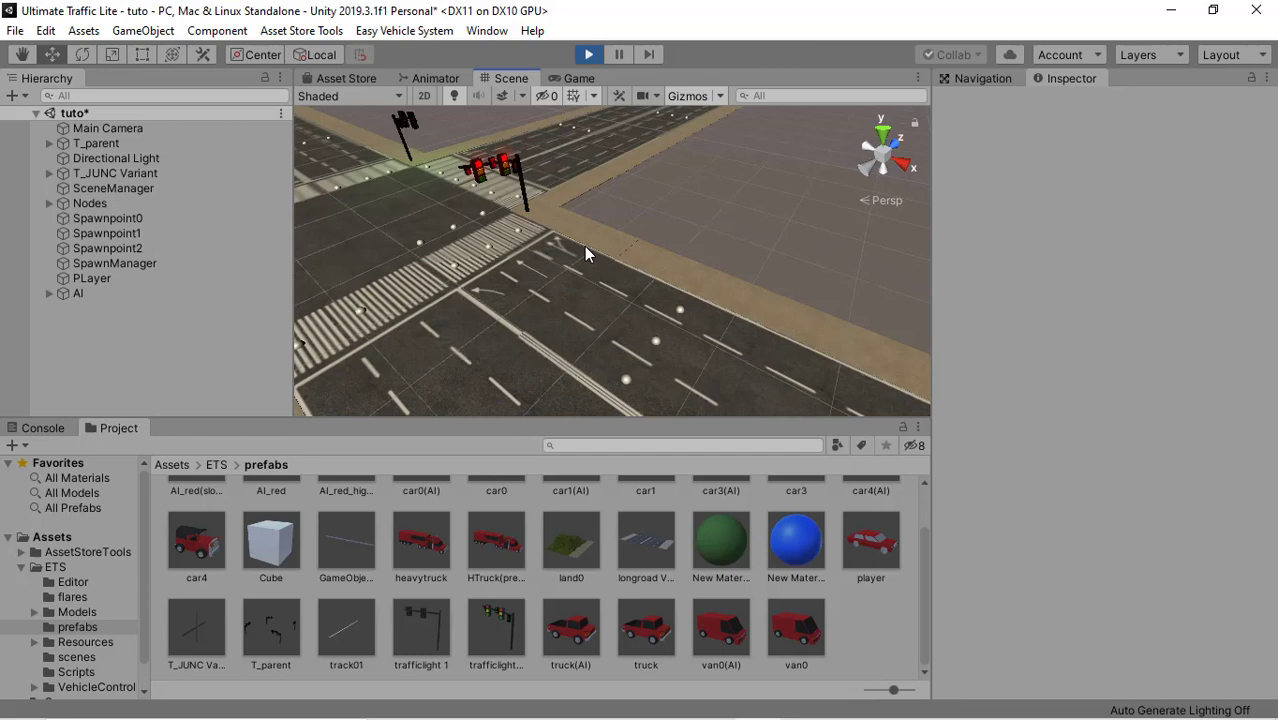
click(123, 141)
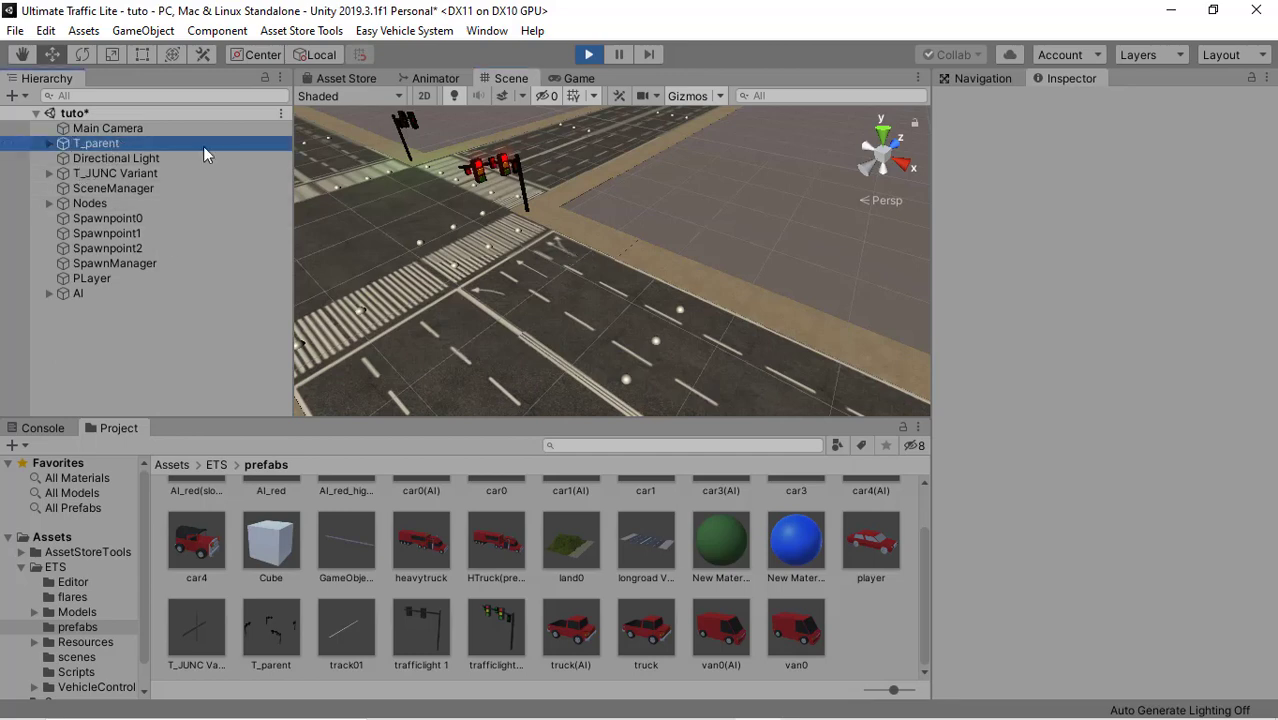
mouse_move(519, 247)
alt+mouse_down()
mouse_move(607, 249)
mouse_move(538, 269)
mouse_move(498, 264)
mouse_move(604, 279)
alt+mouse_up()
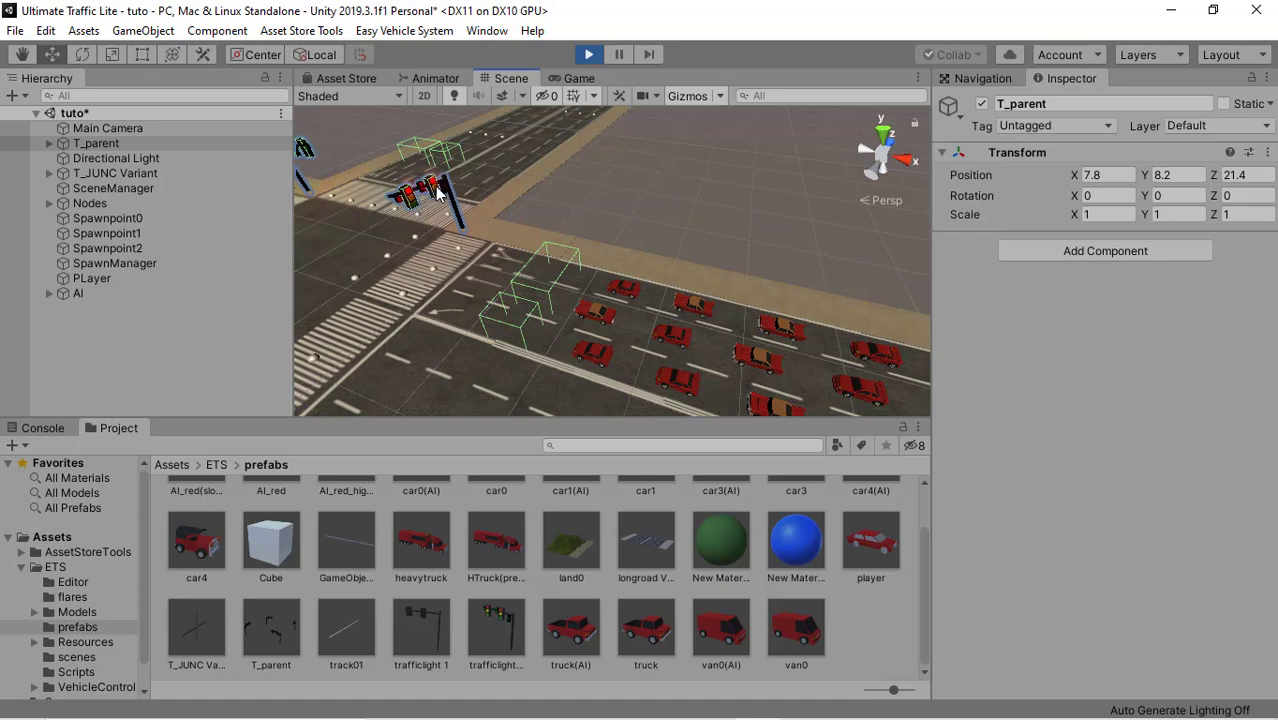
Orbit around the intersection to watch AI cars queue at the lights
click(632, 168)
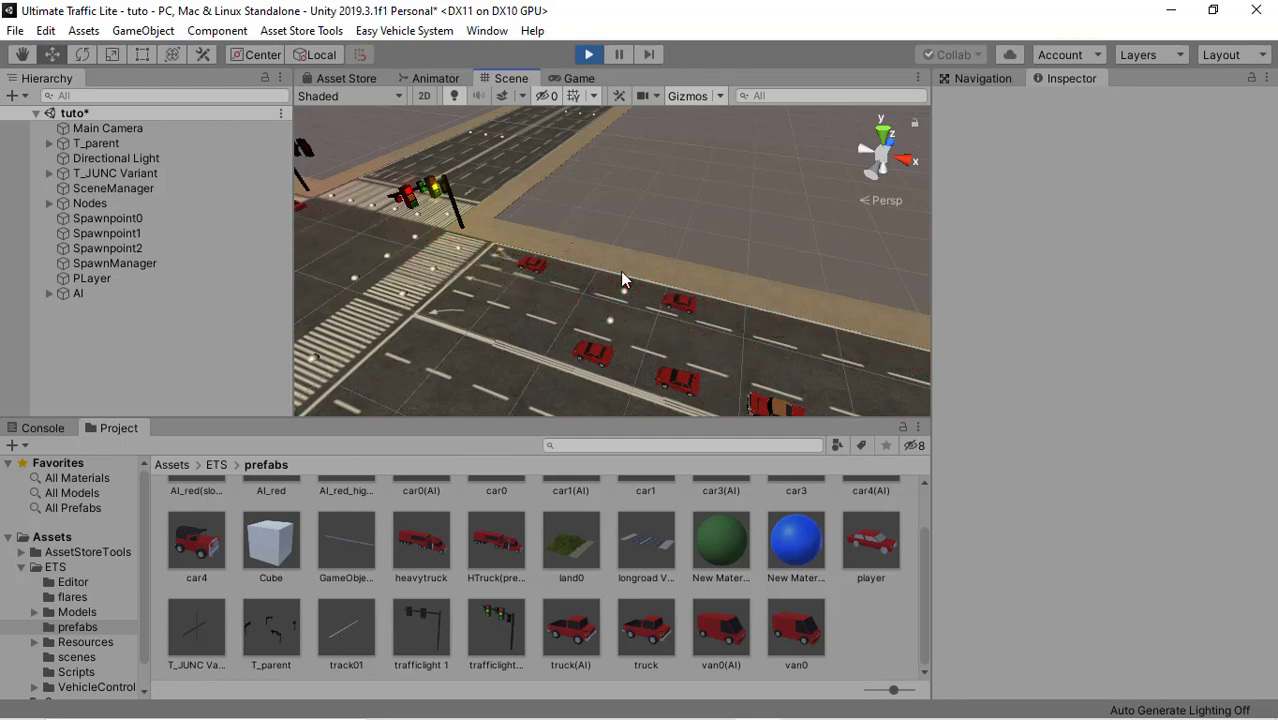
scroll(621, 275, up, 1)
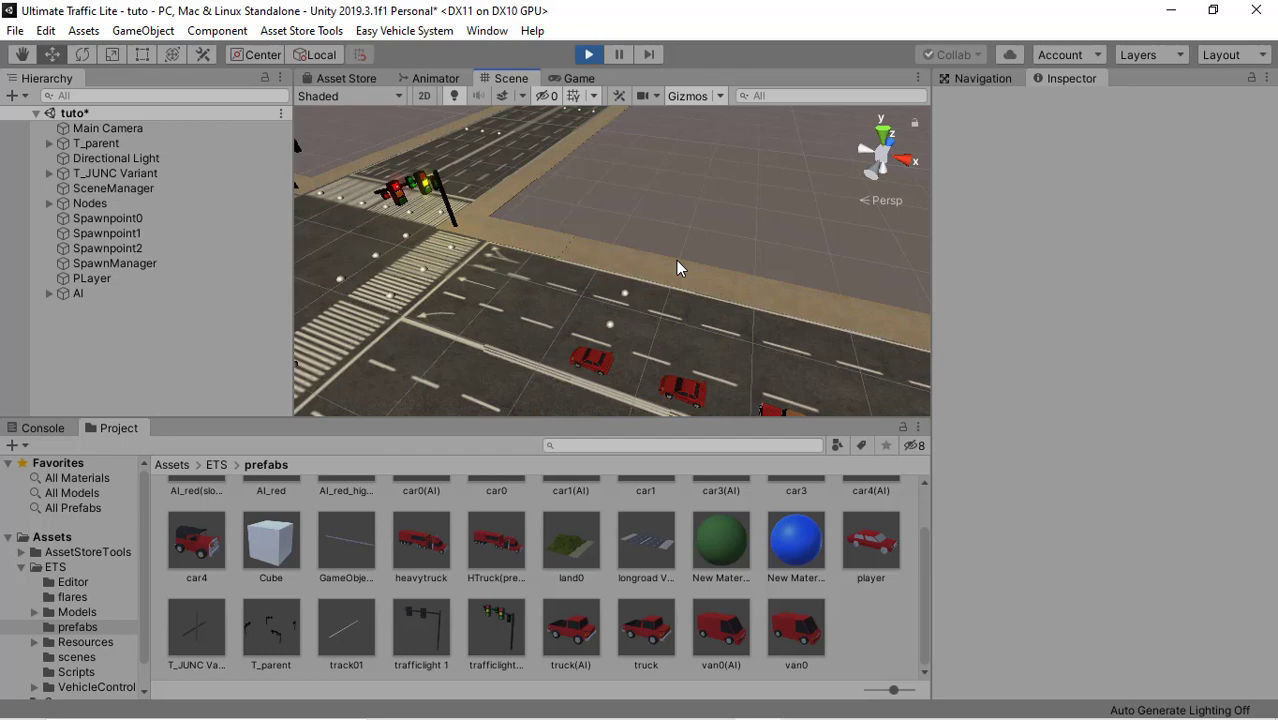
alt+drag(635, 250, 550, 278)
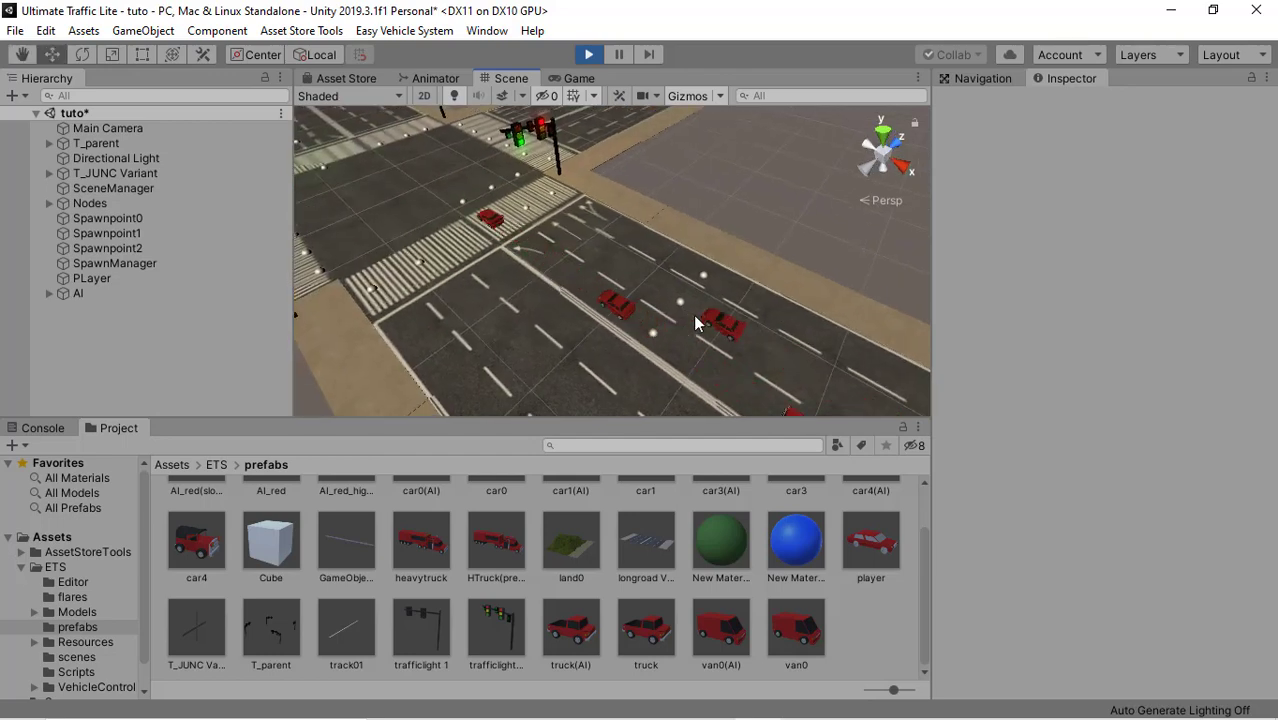
key(alt)
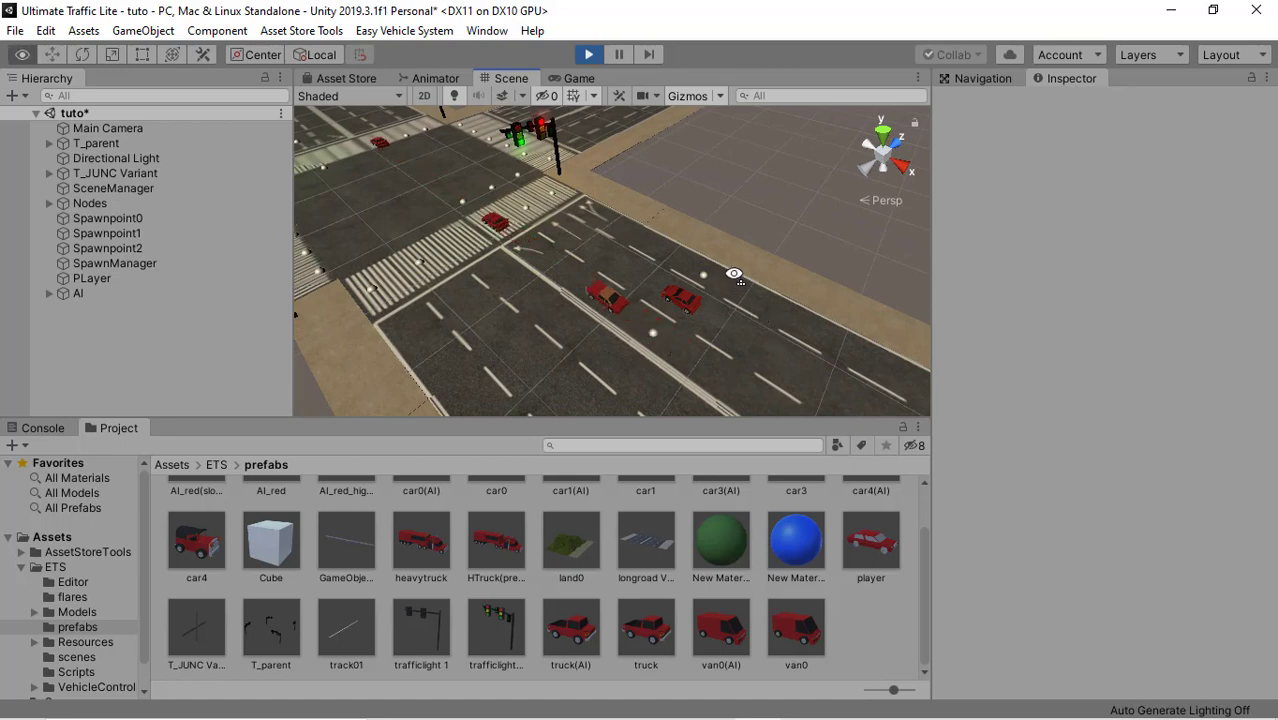
mouse_move(734, 274)
alt+mouse_down()
mouse_move(753, 260)
mouse_move(856, 280)
alt+mouse_up()
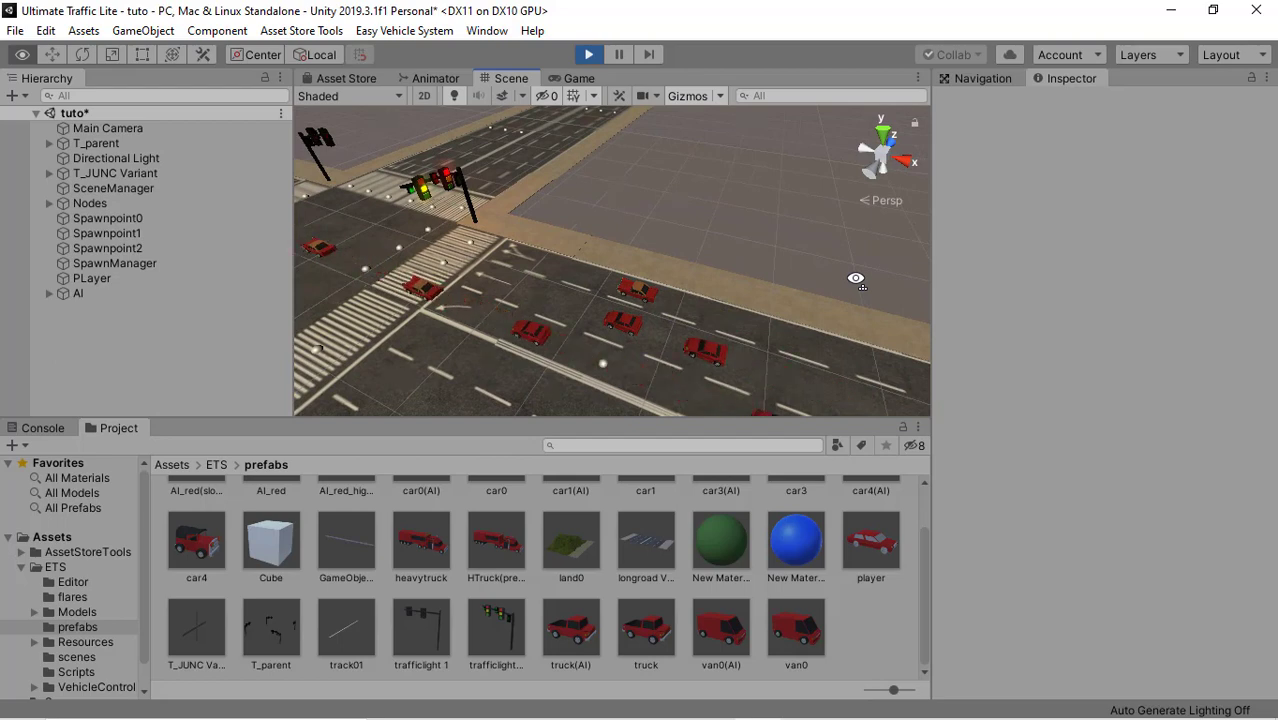
mouse_move(856, 280)
alt+mouse_down()
mouse_move(728, 268)
mouse_move(668, 244)
mouse_move(741, 270)
alt+mouse_up()
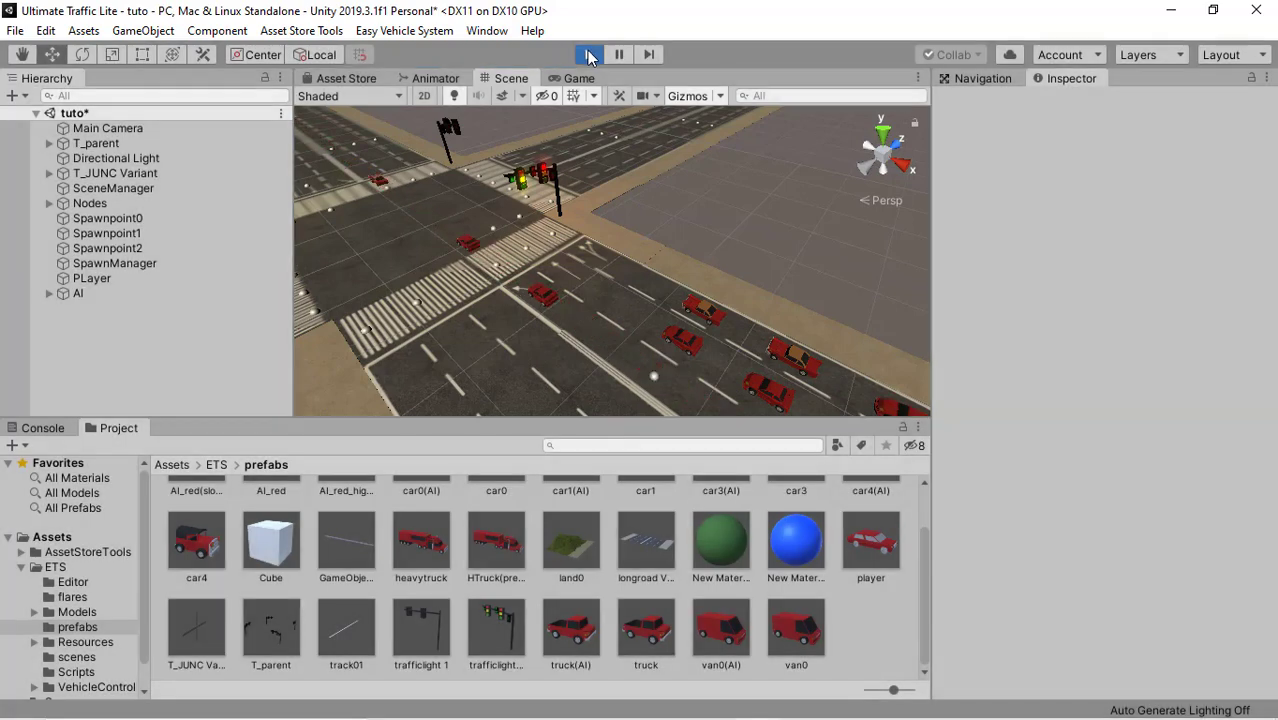
Exit Play mode with Ctrl+P and view the car-free intersection from above
key(ctrl+p)
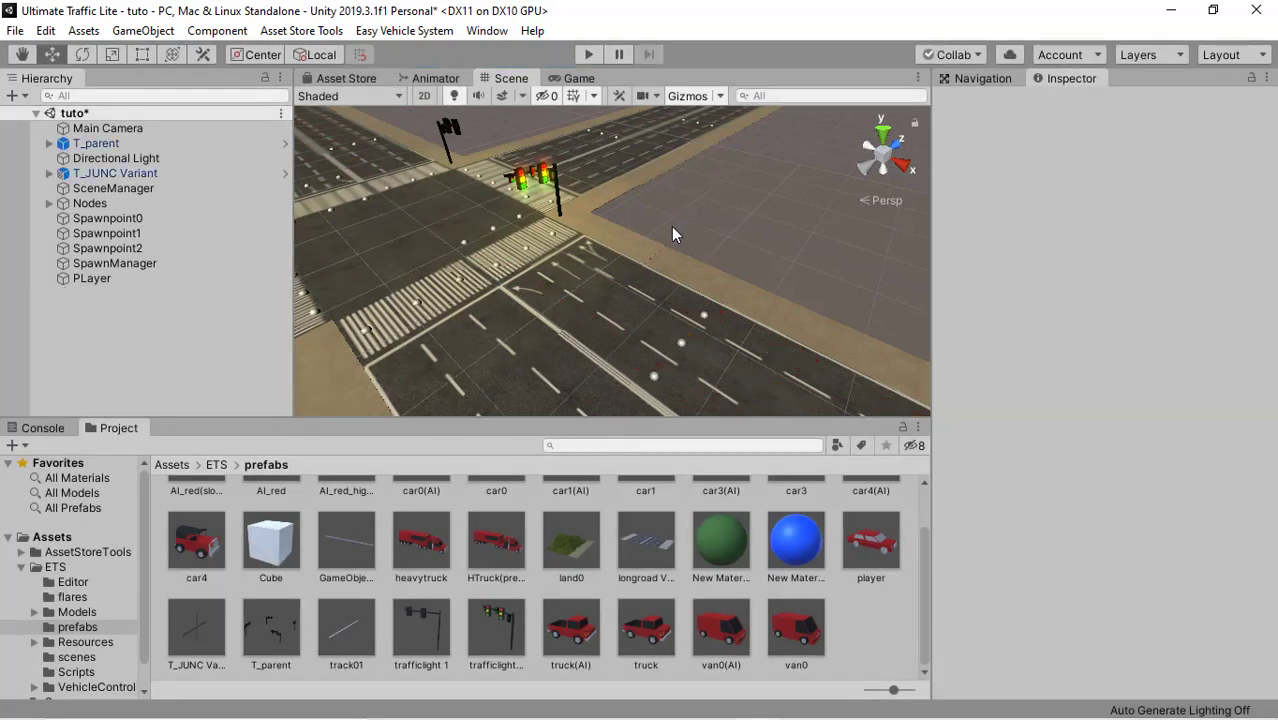
right_drag(672, 226, 678, 265)
scroll(650, 260, down, 3)
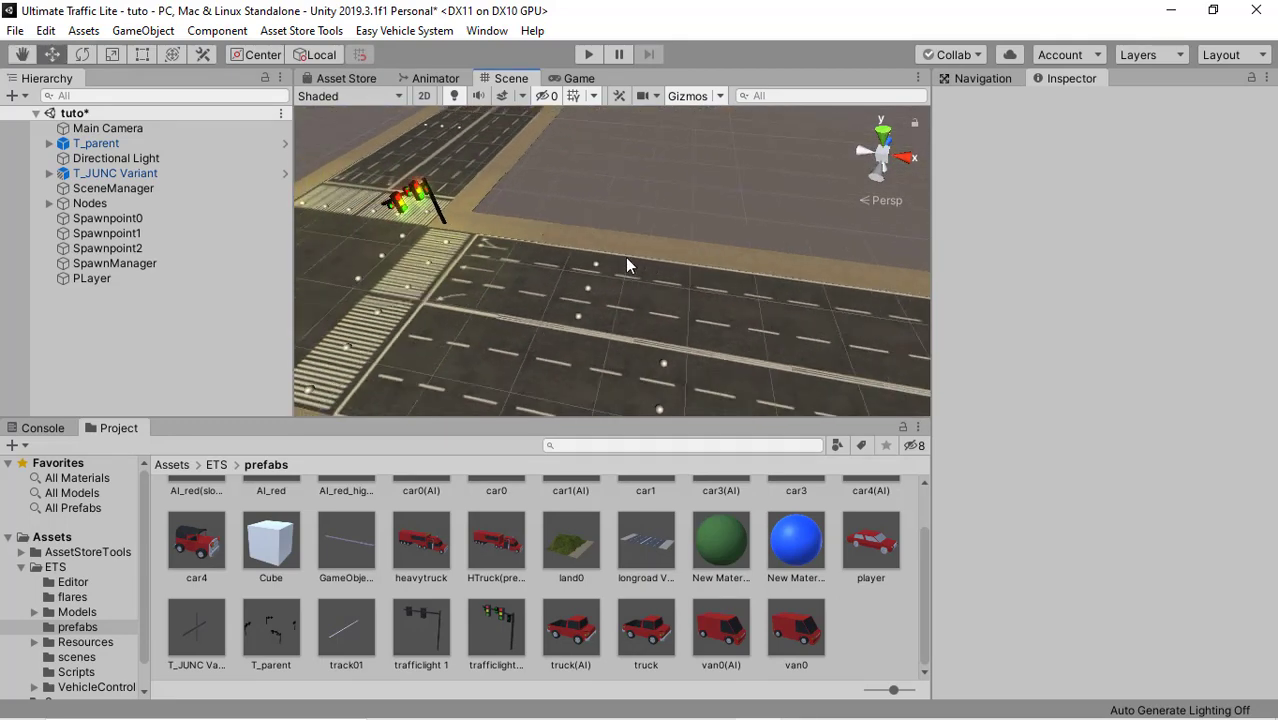
mouse_move(625, 257)
middle_down()
mouse_move(665, 215)
mouse_move(494, 221)
middle_up()
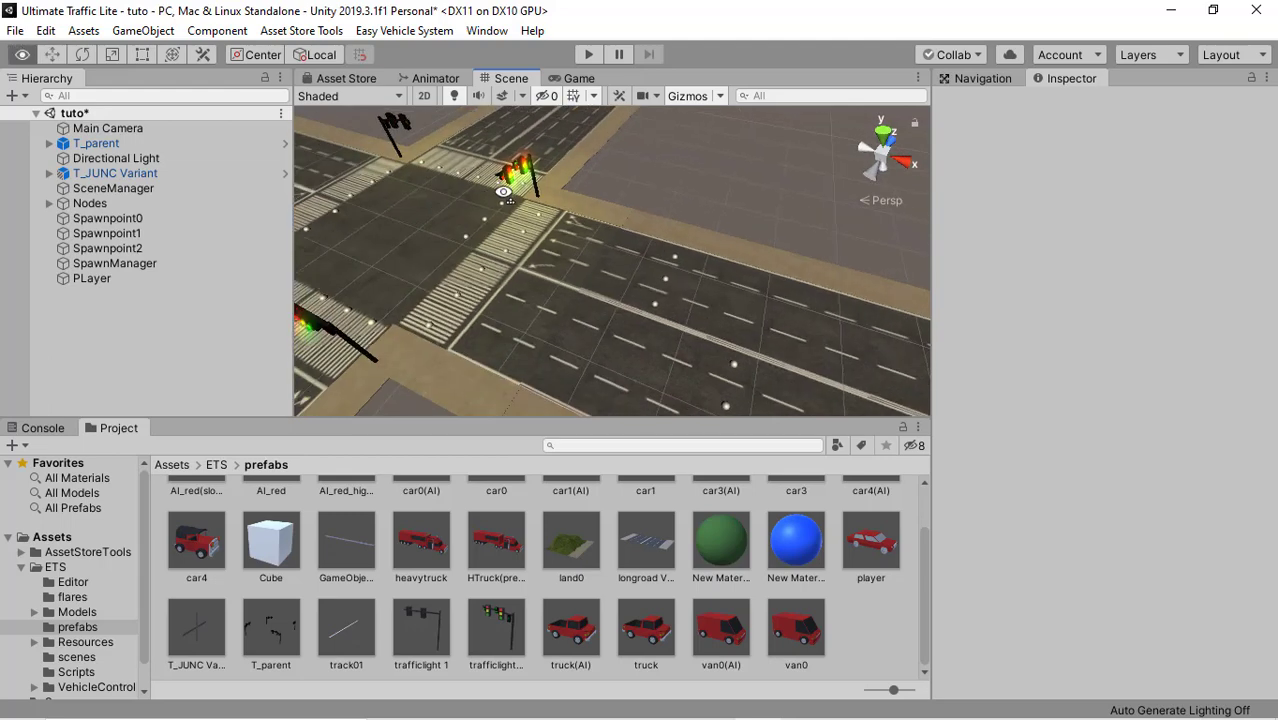
mouse_move(440, 212)
right_down()
mouse_move(423, 220)
mouse_move(662, 213)
mouse_move(559, 254)
mouse_move(571, 262)
mouse_move(567, 296)
mouse_move(468, 292)
right_up()
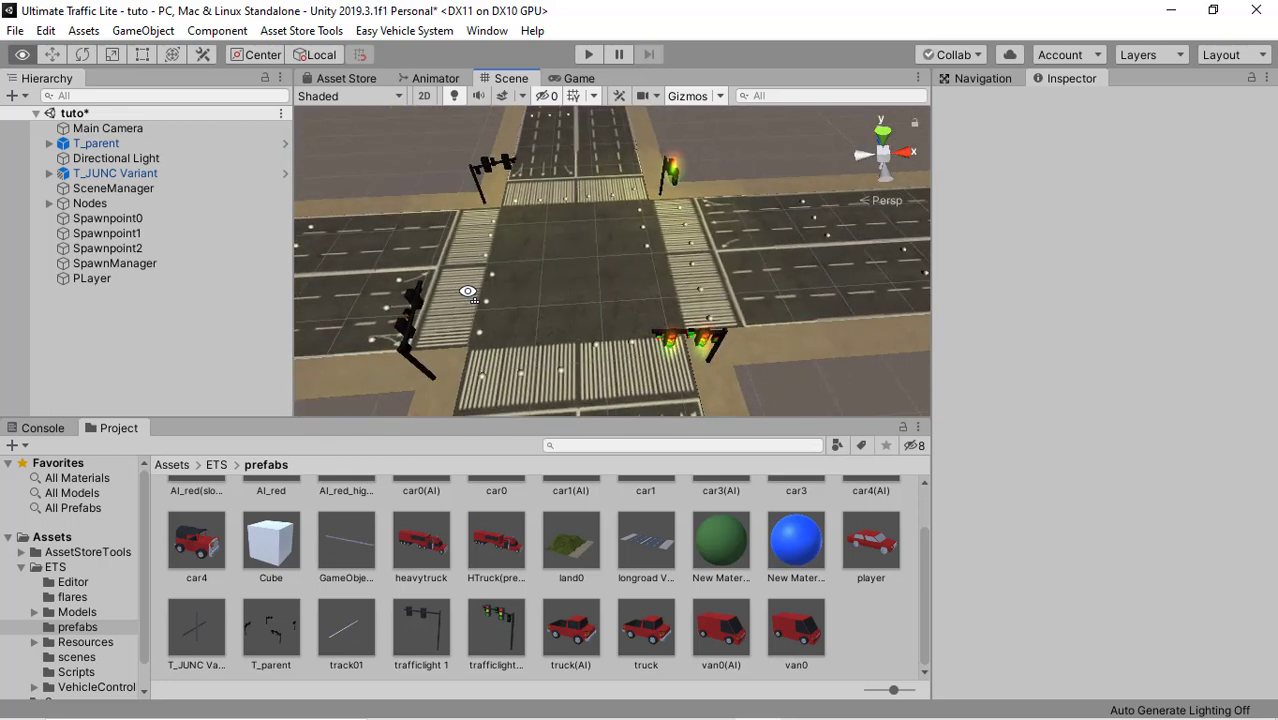